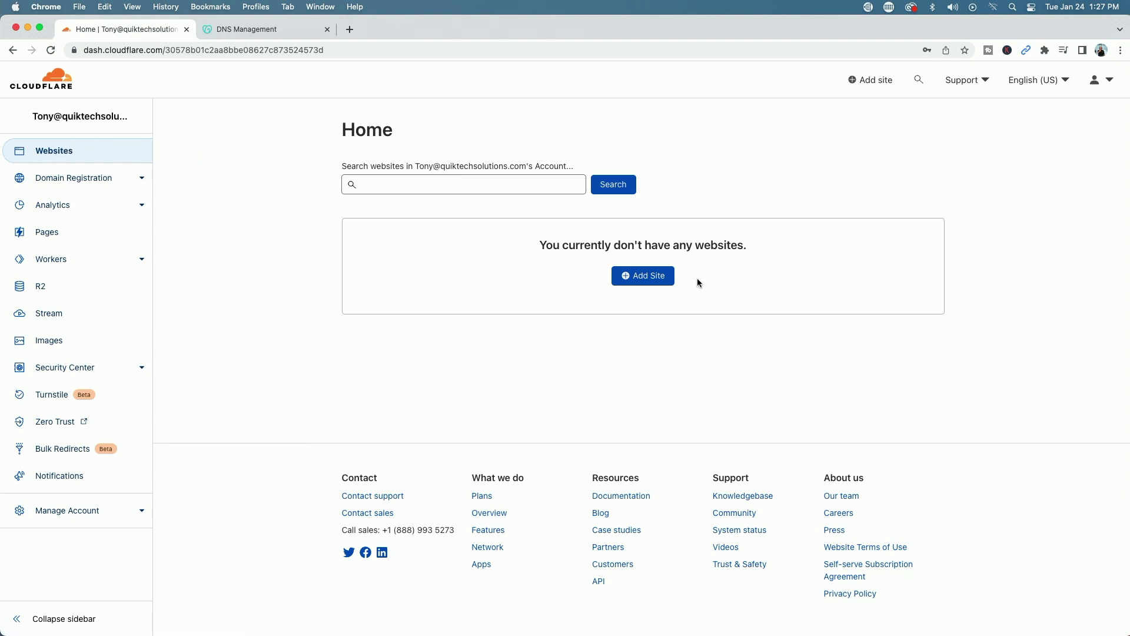
Step: Add qthomelab.com as a new site in the Cloudflare account
left_click(647, 281)
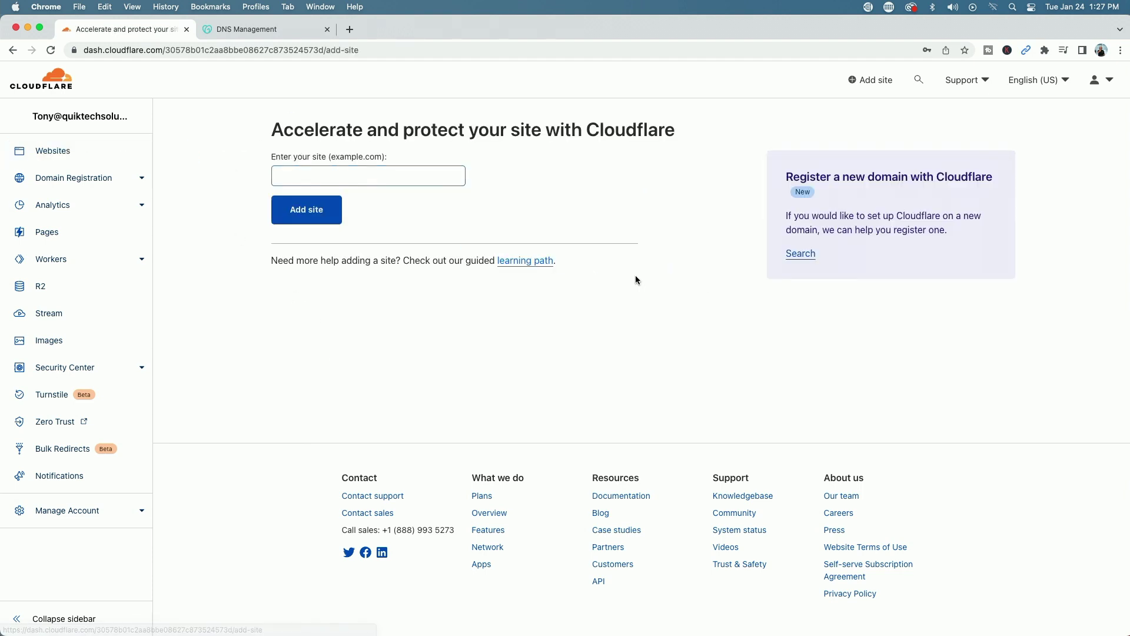
left_click(460, 177)
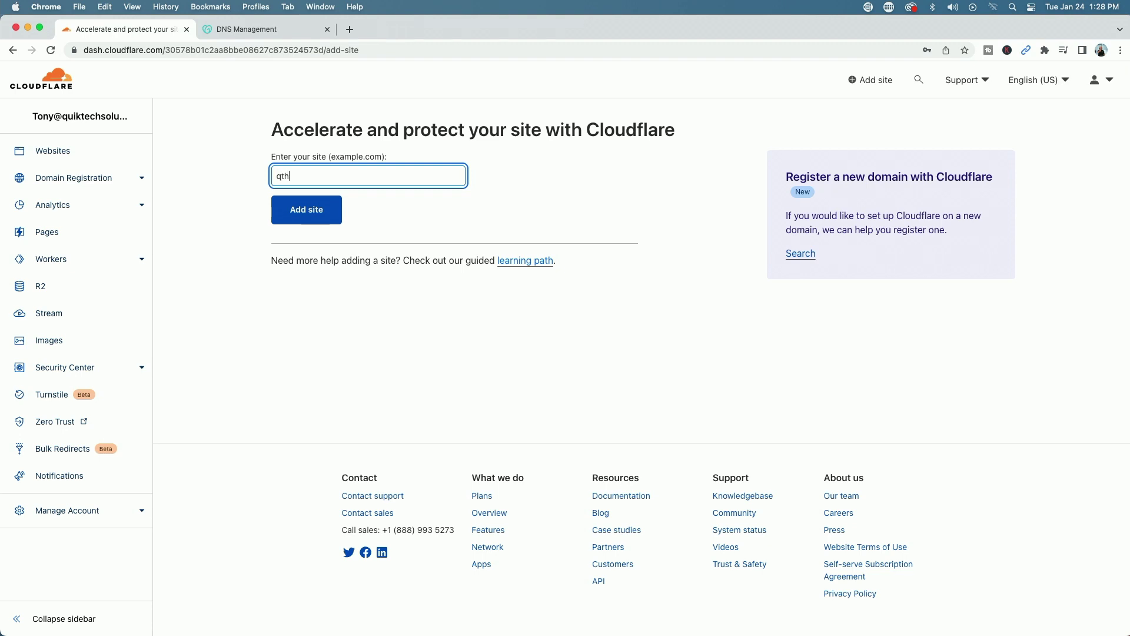
type("qthomelab.com")
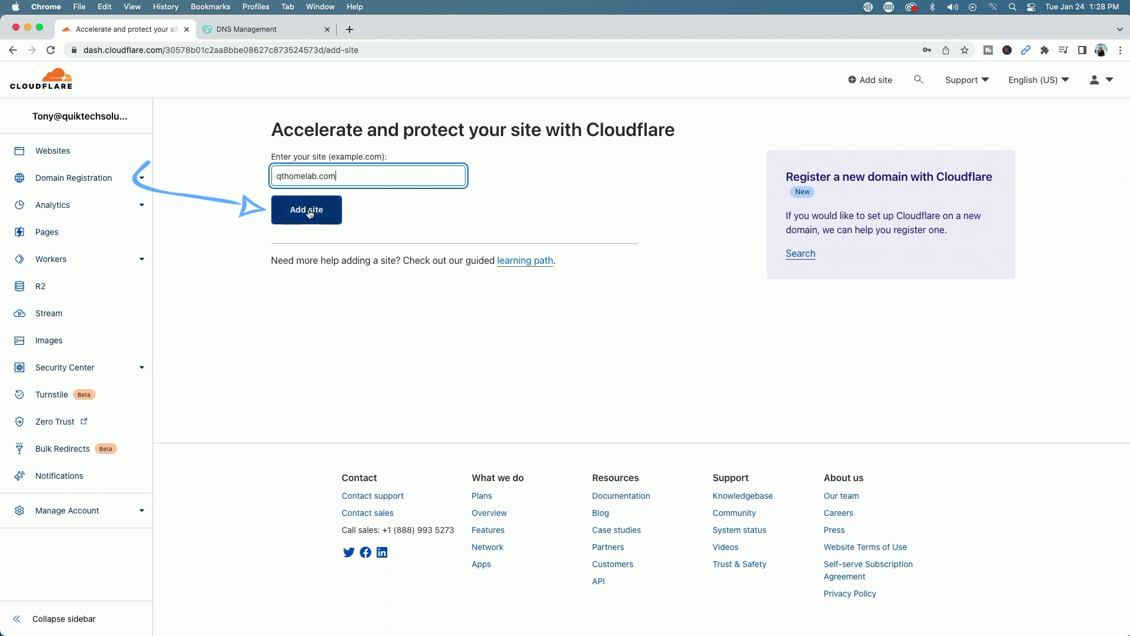
left_click(301, 214)
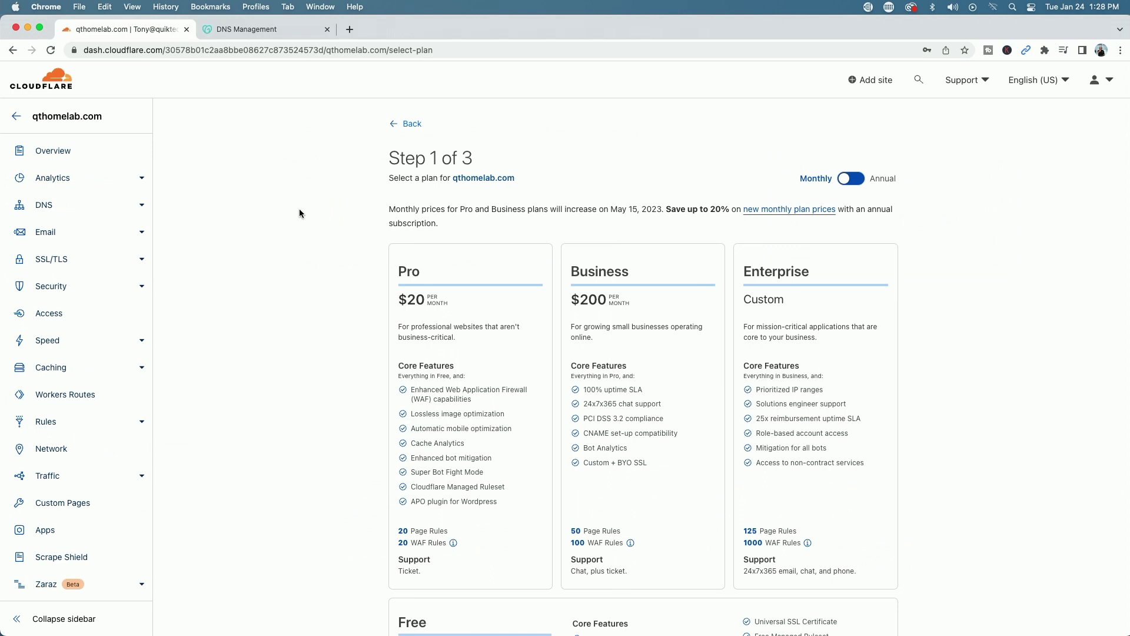
Step: Select the Free plan for qthomelab.com and continue
scroll(299, 213, "down", 5)
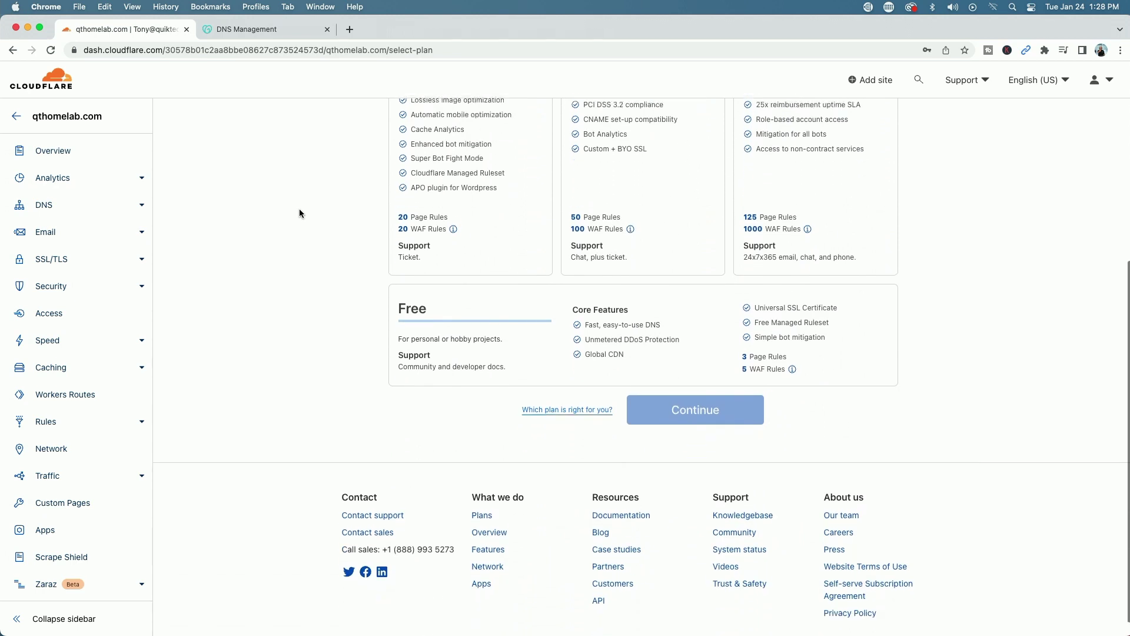
left_click(416, 328)
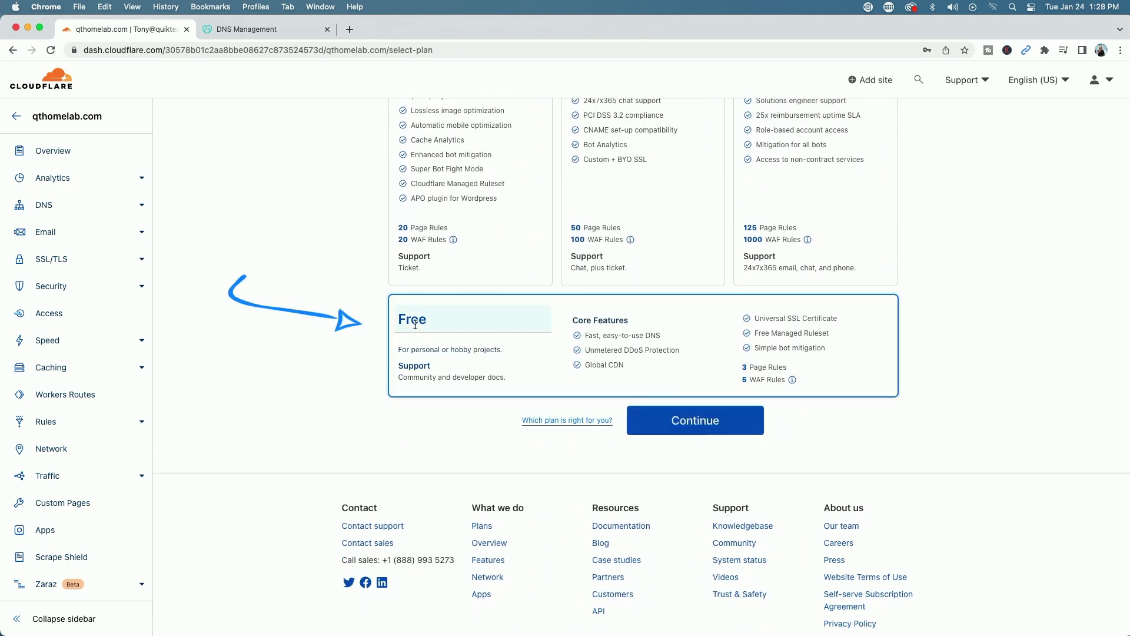
left_click(692, 422)
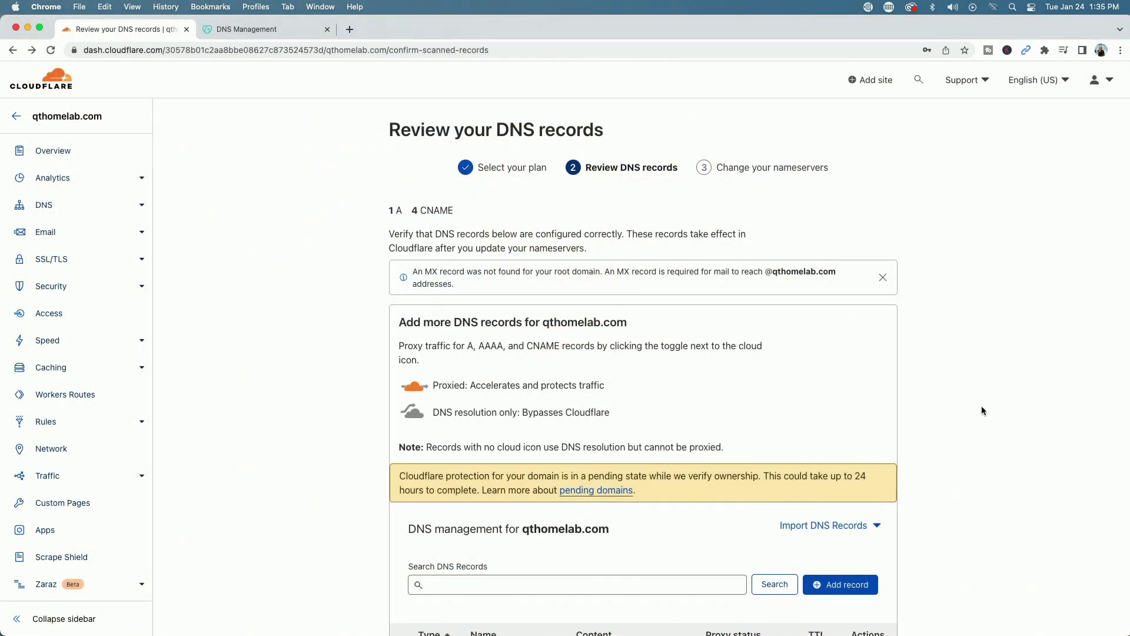
Step: Accept the scanned DNS records and copy the nameserver dean.ns.cloudflare.com
scroll(983, 411, "down", 7)
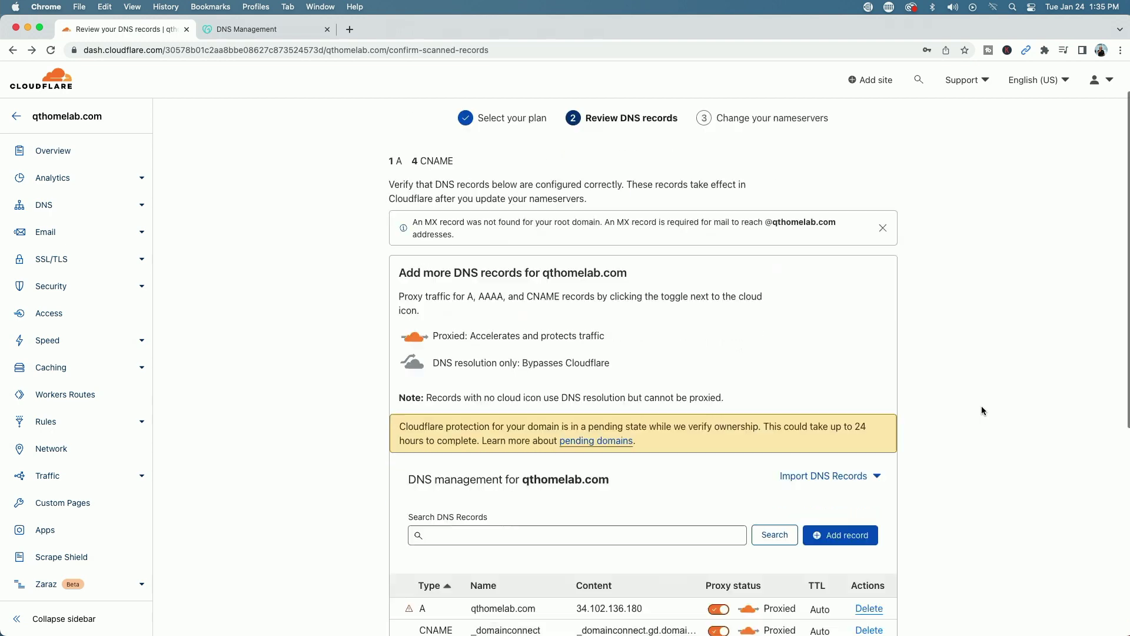
left_click(428, 391)
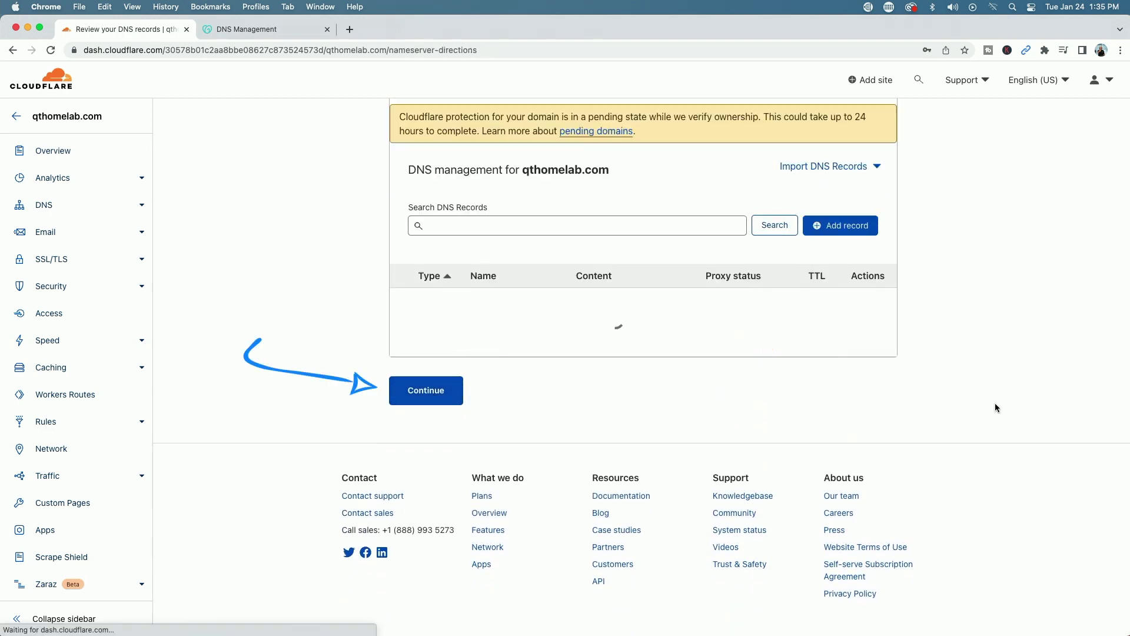
scroll(900, 405, "down", 1)
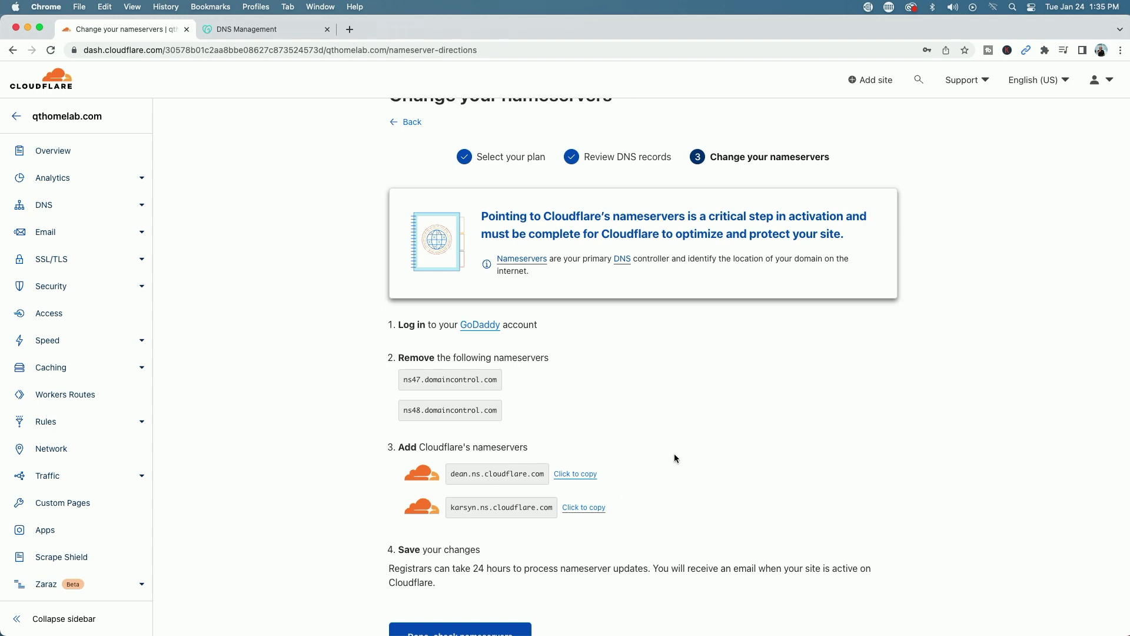
left_click(578, 479)
Step: In GoDaddy DNS Management, switch qthomelab.com's nameservers to custom entries
left_click(254, 29)
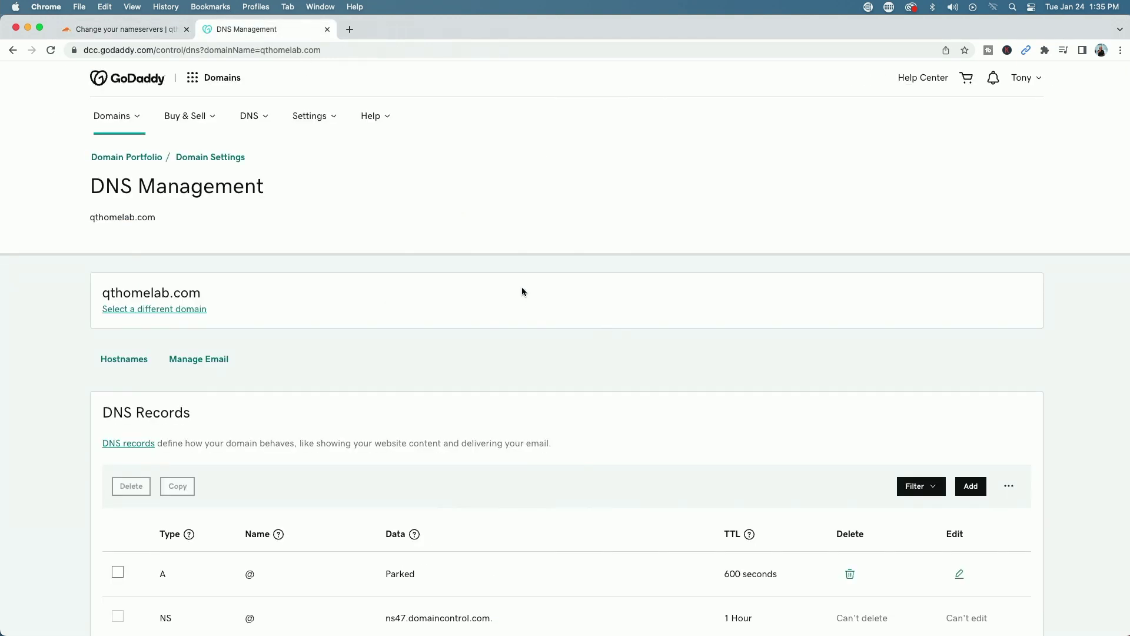
scroll(522, 288, "down", 8)
scroll(540, 300, "down", 8)
scroll(541, 298, "up", 3)
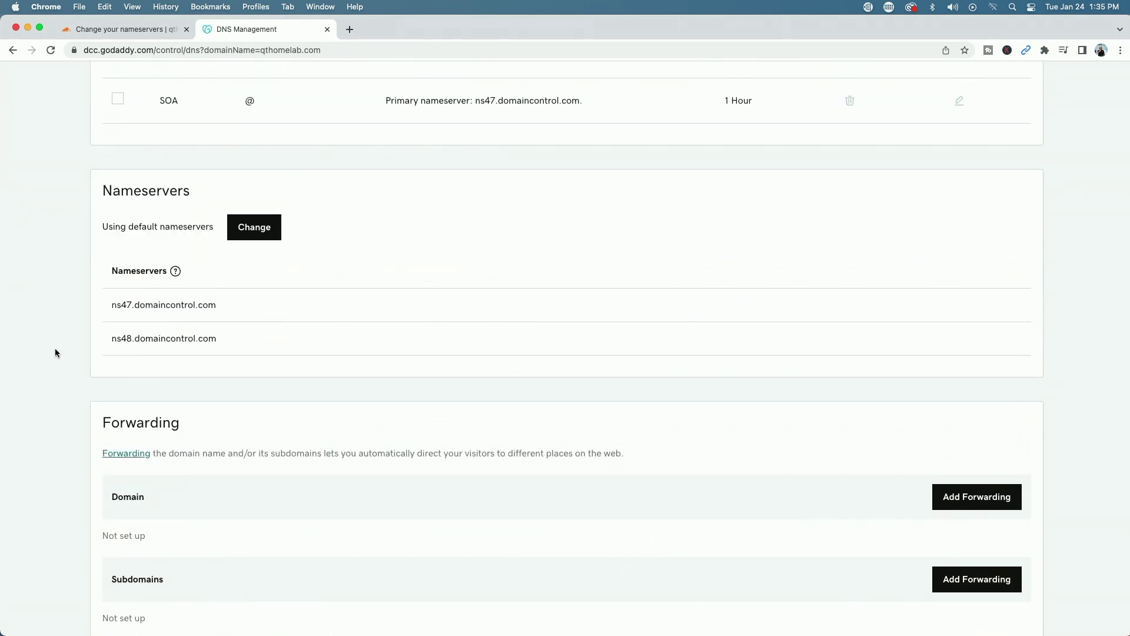
left_click(251, 229)
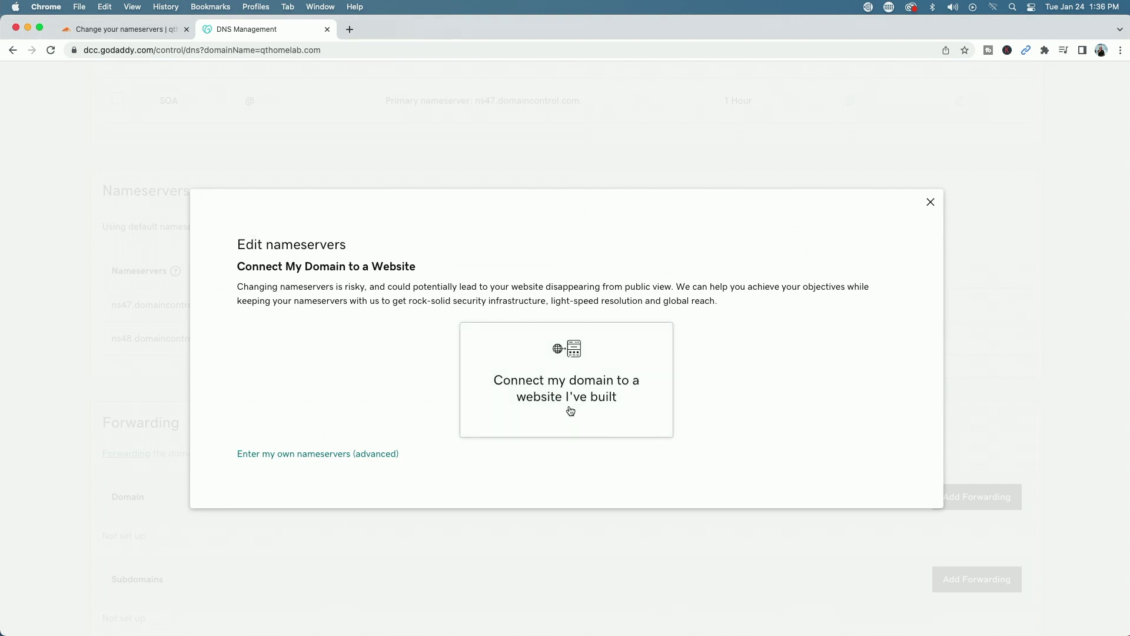
left_click(324, 456)
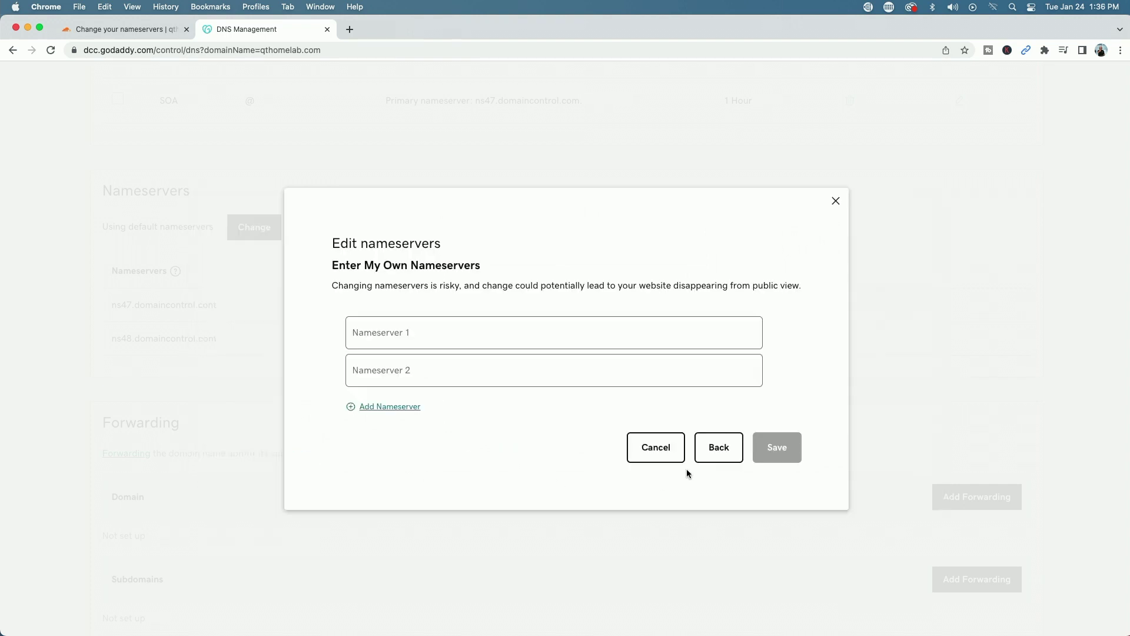
Step: Enter dean.ns.cloudflare.com and karsyn.ns.cloudflare.com as nameservers 1 and 2
right_click(376, 328)
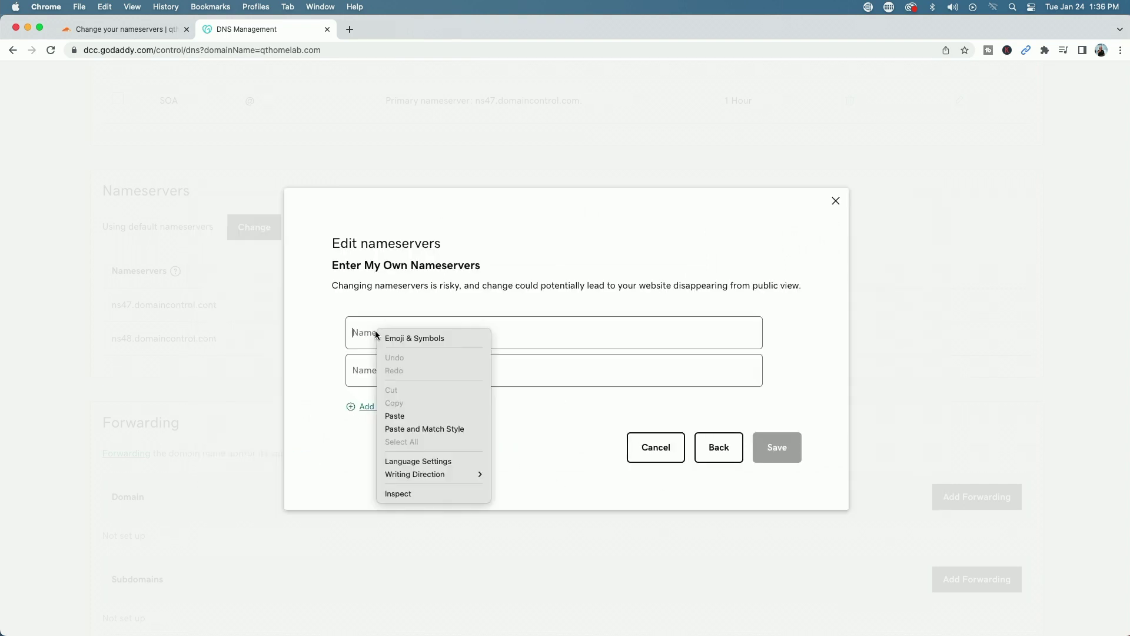
left_click(403, 416)
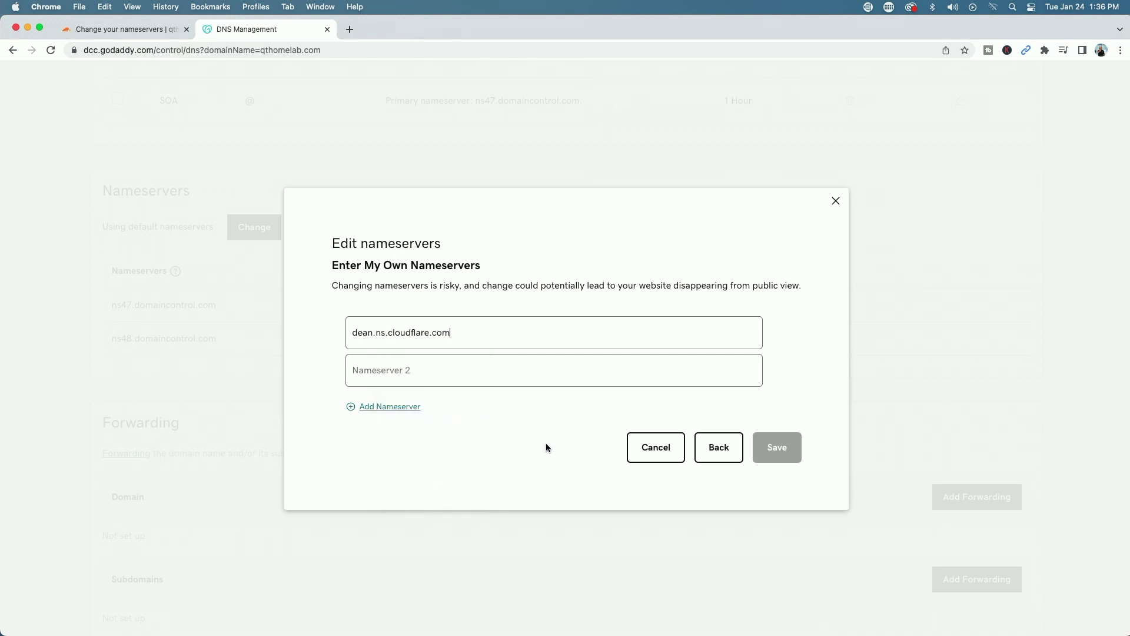
left_click(130, 29)
left_click(589, 509)
left_click(261, 29)
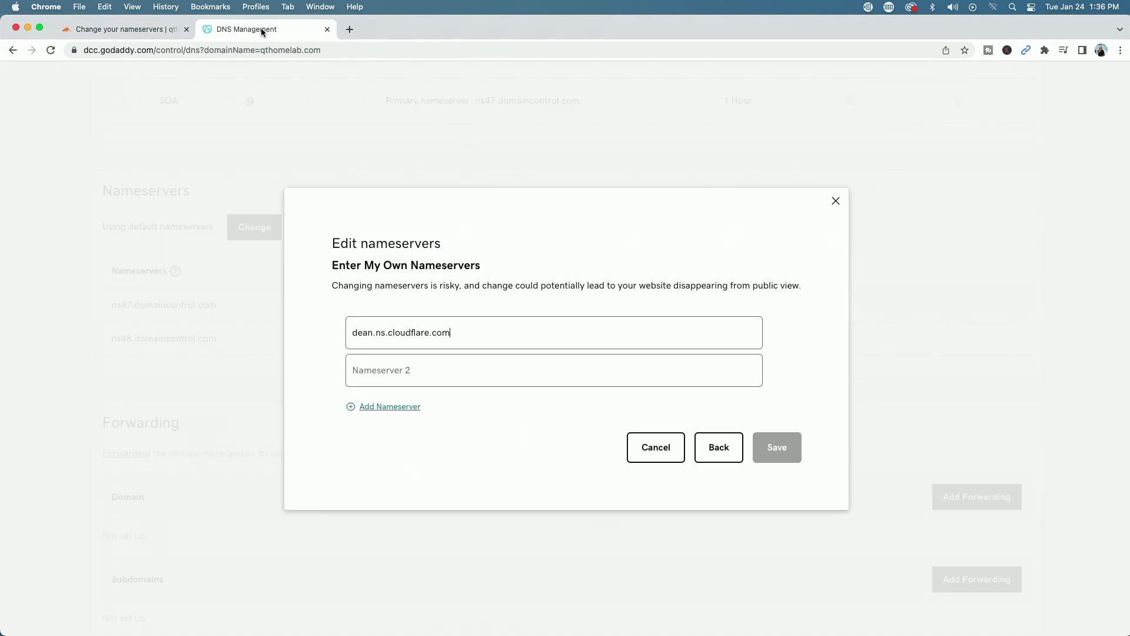
right_click(384, 369)
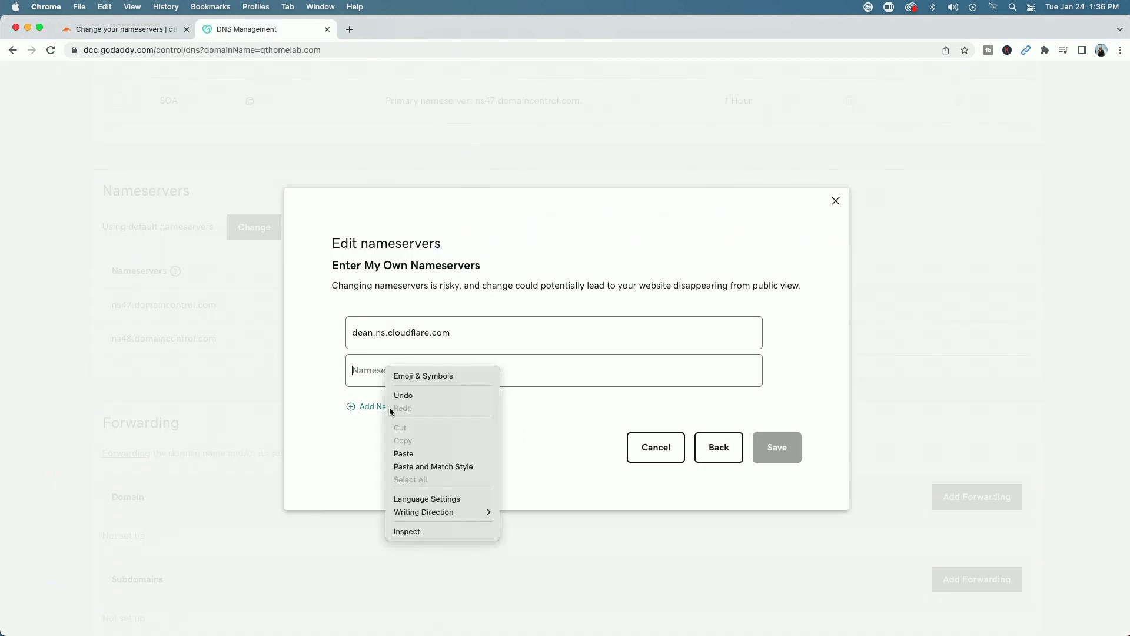
left_click(402, 454)
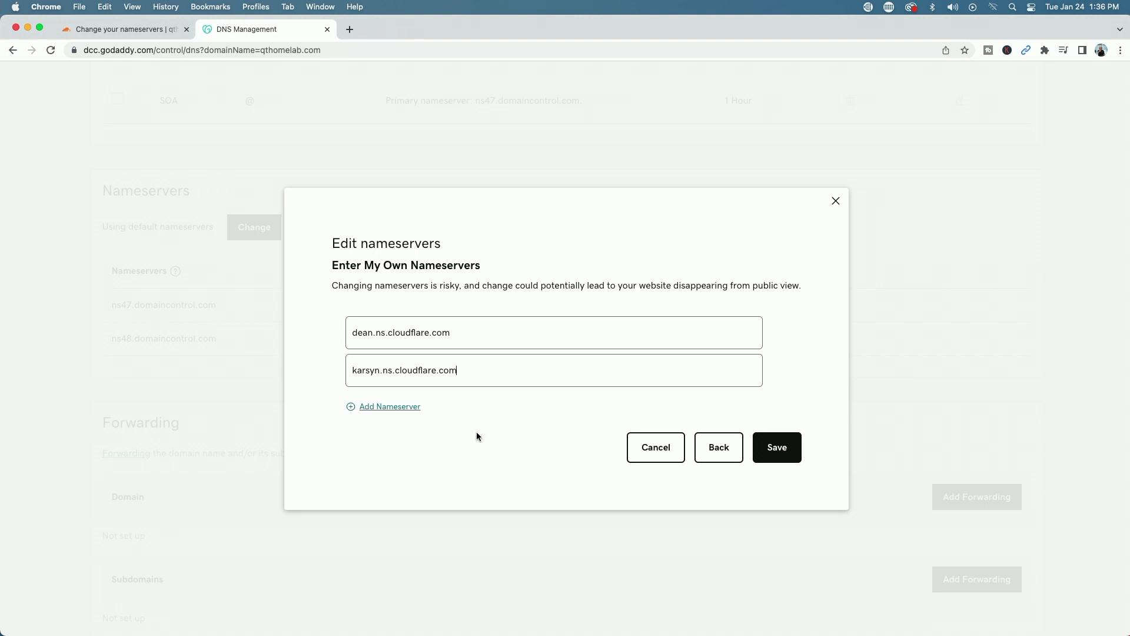
Step: Save the new nameservers, consent to the change, and confirm the update
left_click(778, 449)
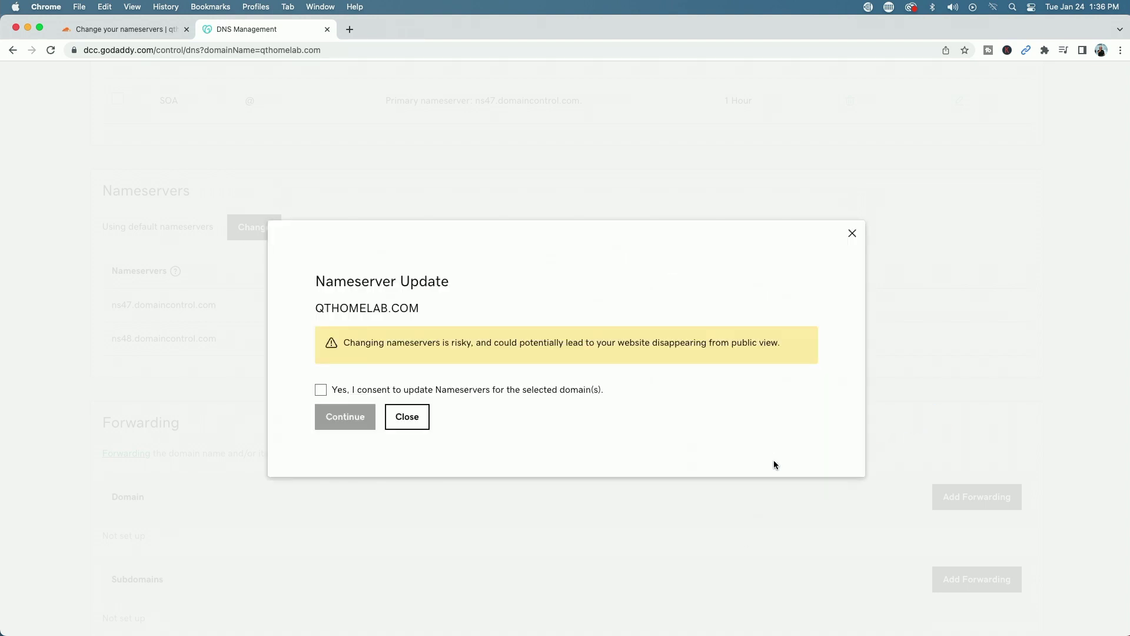
left_click(321, 390)
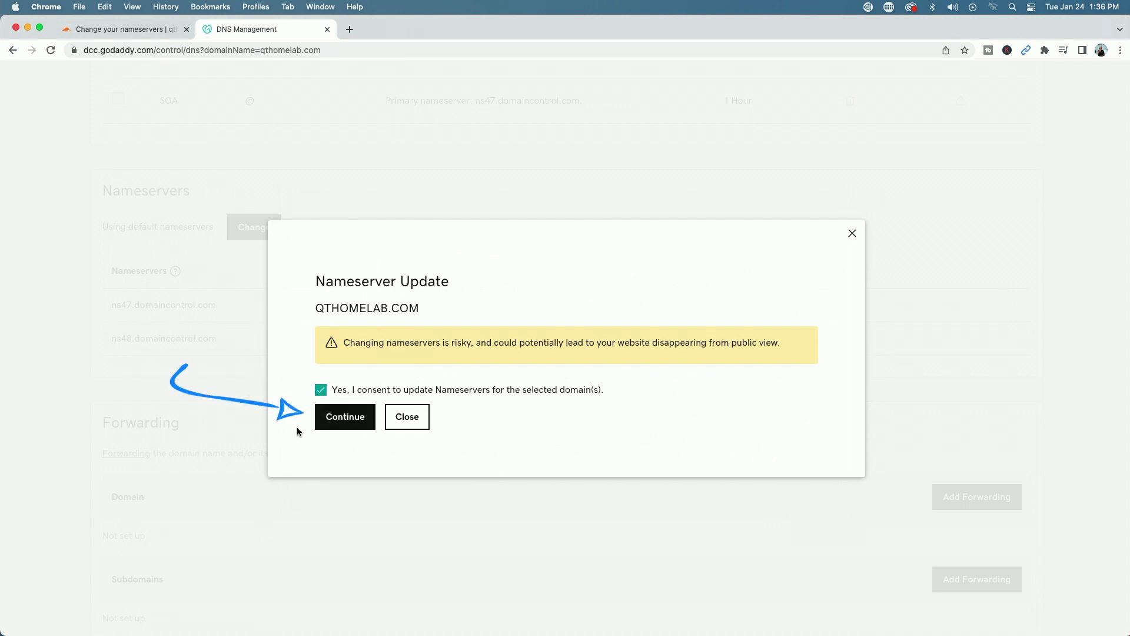
left_click(346, 422)
key("ctrl+shift+Tab")
scroll(271, 189, "down", 3)
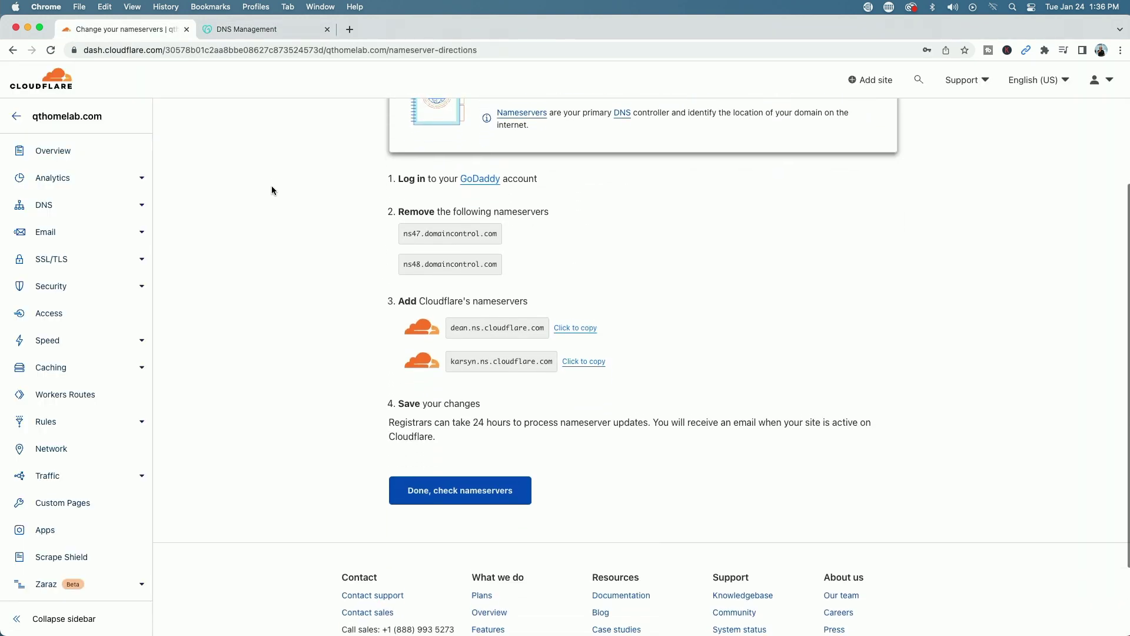
Step: Mark the nameservers as changed, skip the quick start guide, and recheck nameservers
left_click(468, 478)
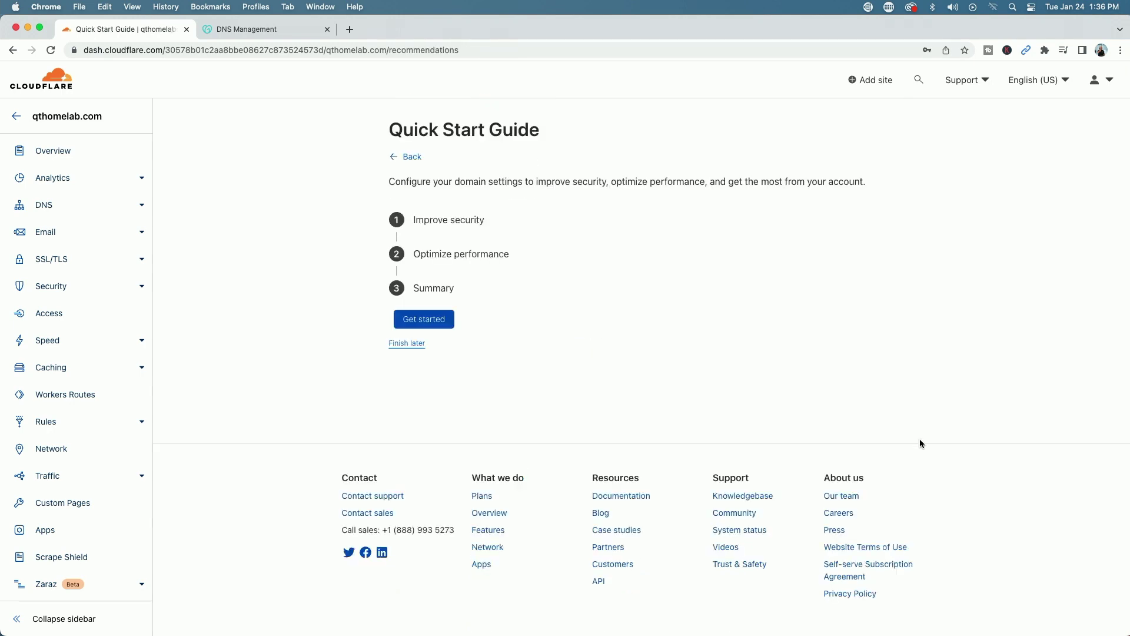
left_click(406, 344)
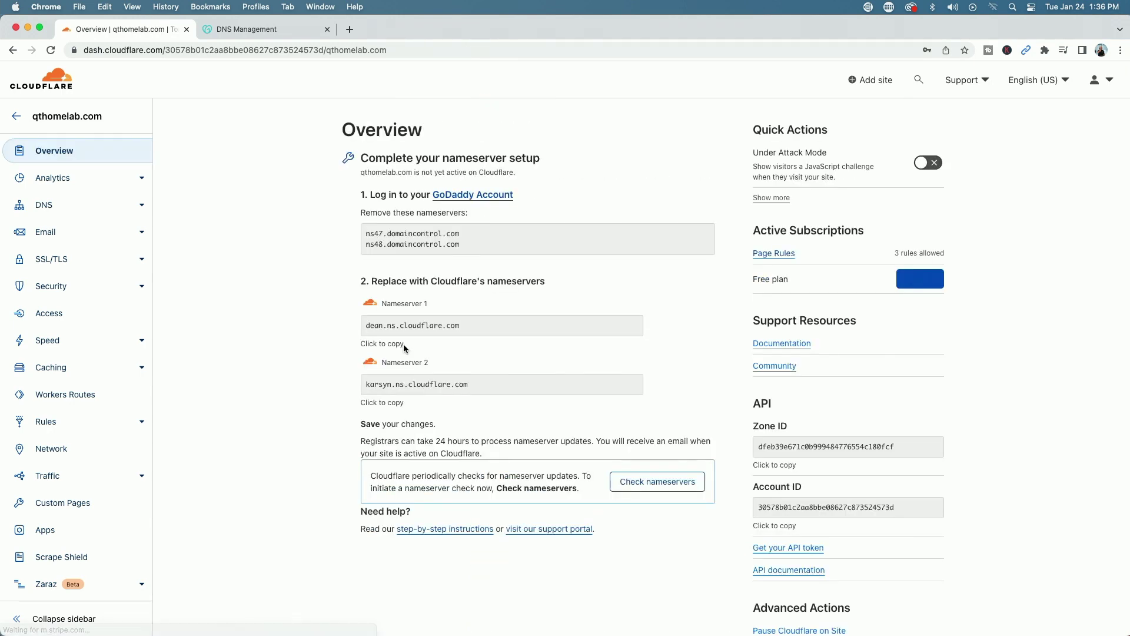
scroll(634, 368, "down", 6)
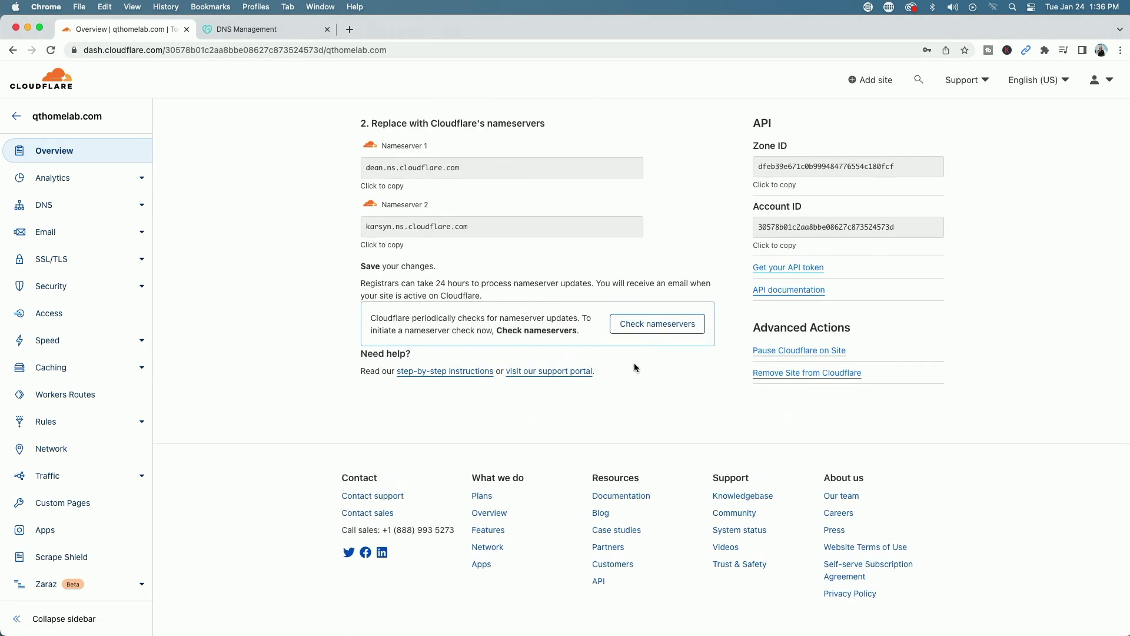
left_click(660, 325)
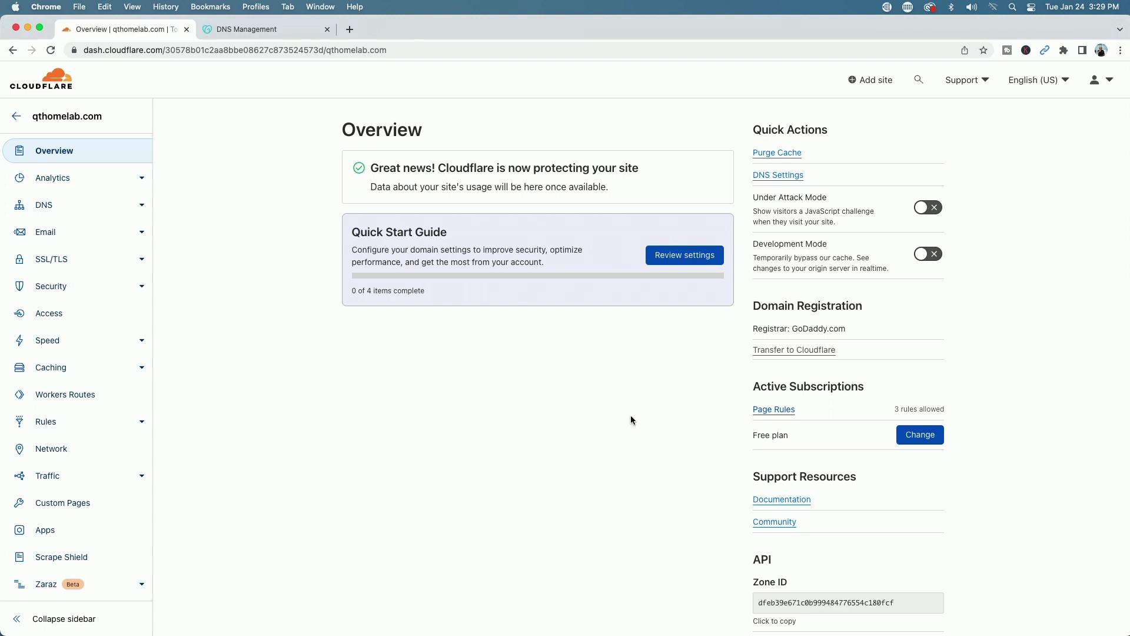
Step: Confirm Always Use HTTPS is on in SSL/TLS Edge Certificates
left_click(59, 264)
left_click(55, 308)
scroll(511, 337, "down", 2)
scroll(512, 338, "down", 10)
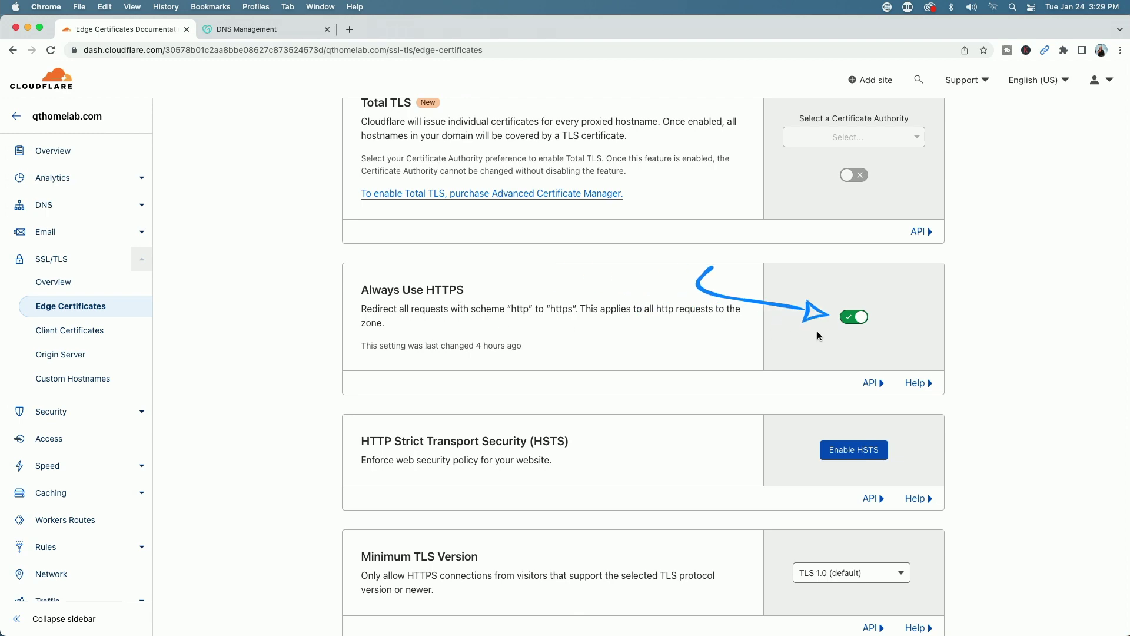
scroll(647, 332, "up", 10)
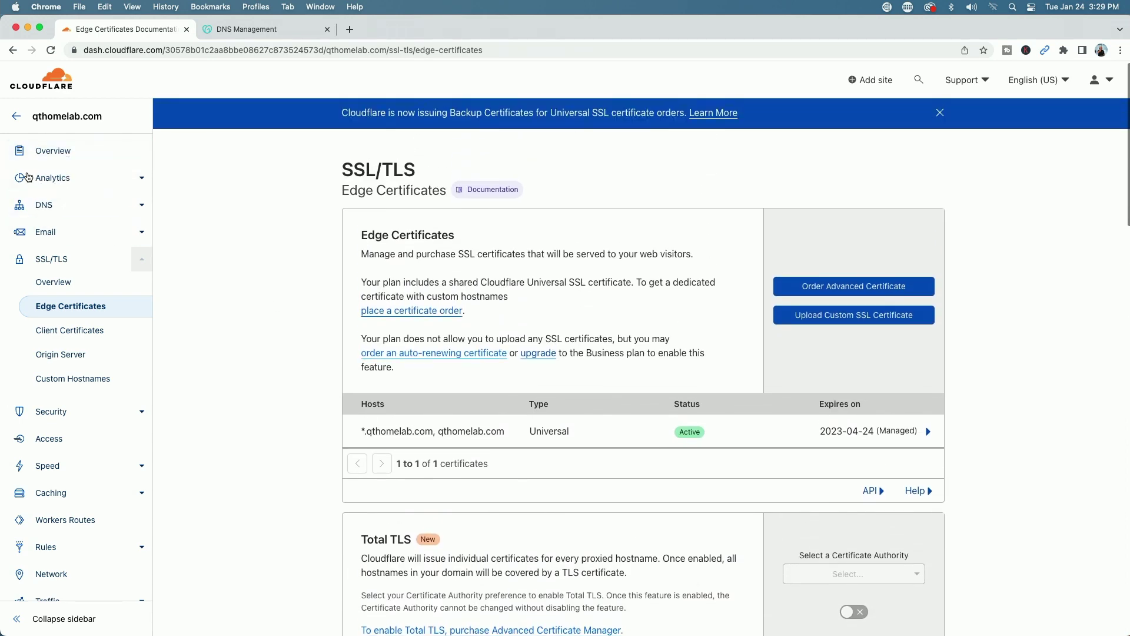
Step: Launch the Zero Trust dashboard from the domain's Access page
left_click(53, 151)
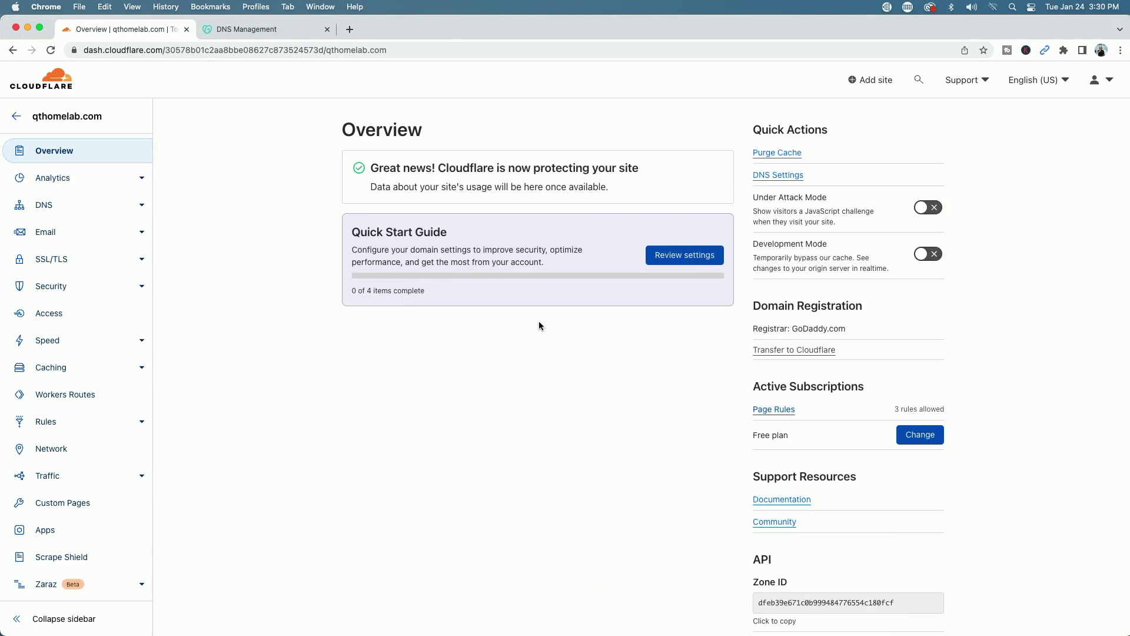
left_click(49, 316)
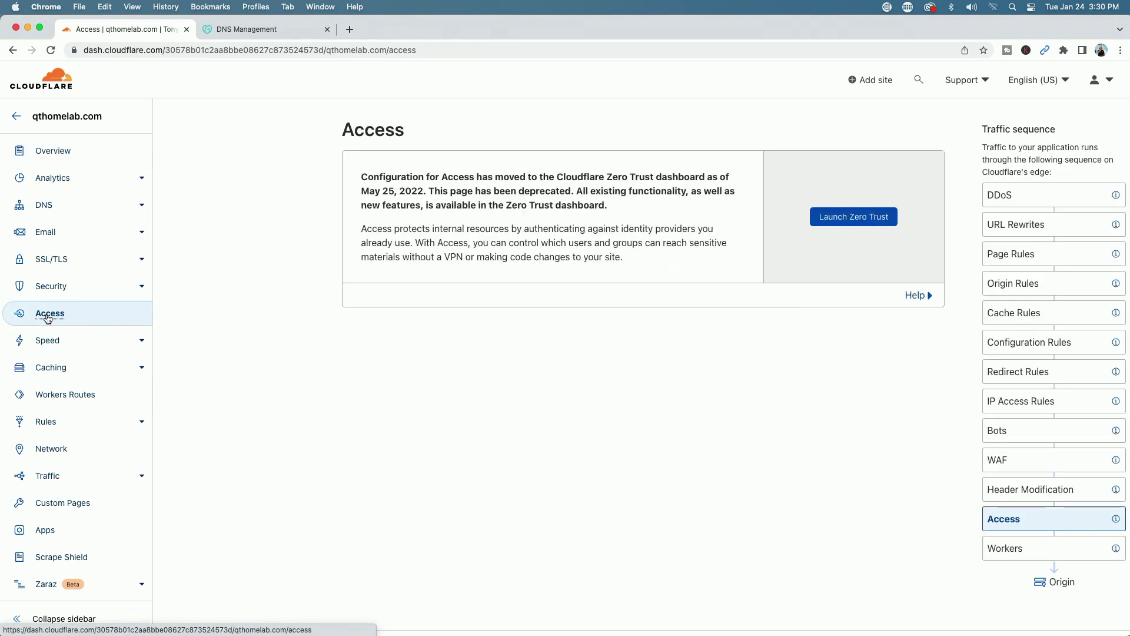
left_click(848, 222)
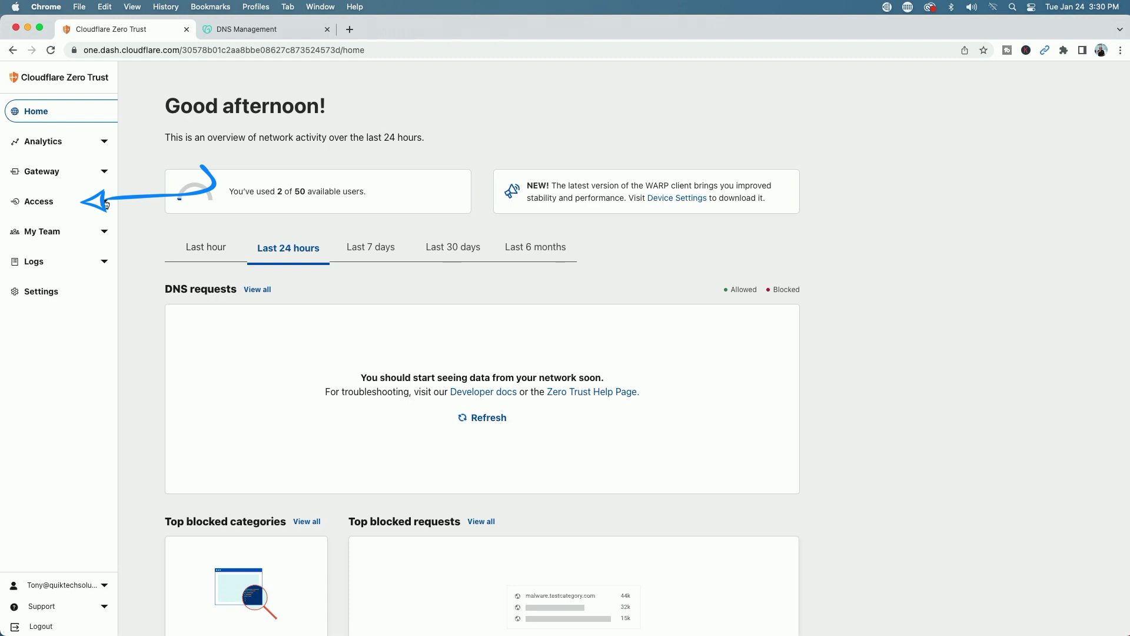
Step: Create and save a new tunnel named Home under Access > Tunnels
left_click(105, 203)
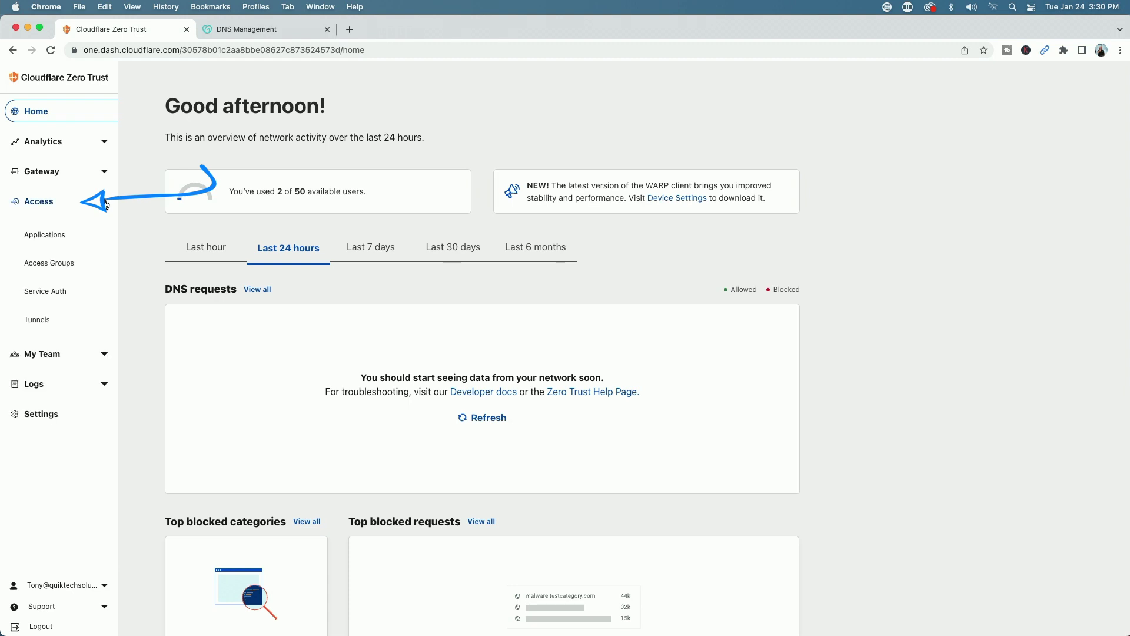
left_click(38, 324)
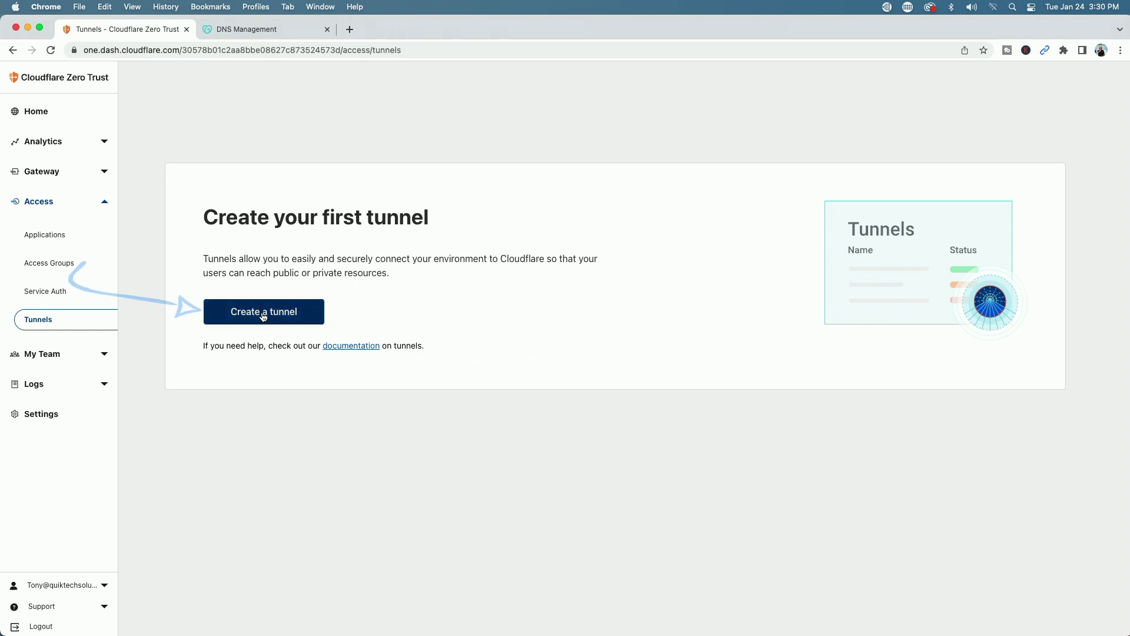
left_click(243, 316)
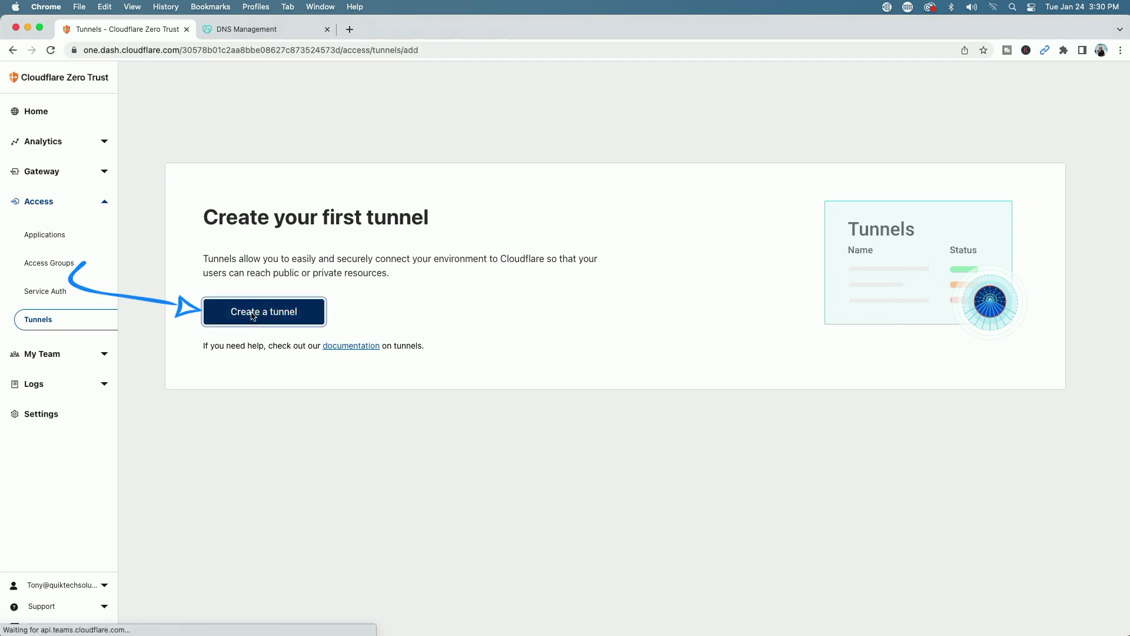
left_click(246, 412)
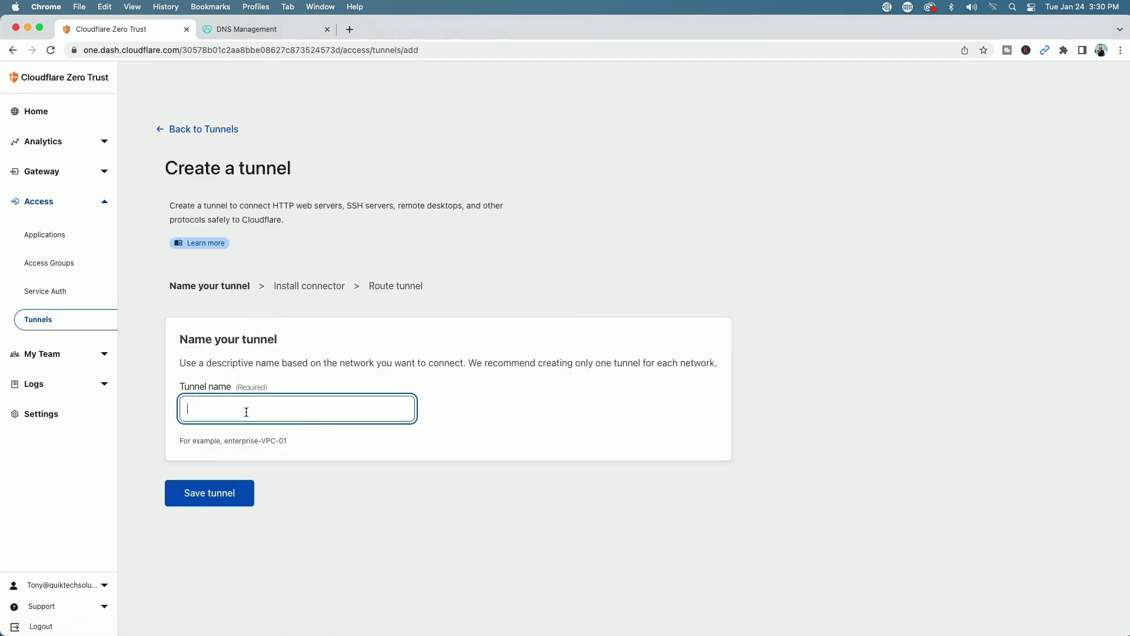
type("Home")
left_click(209, 493)
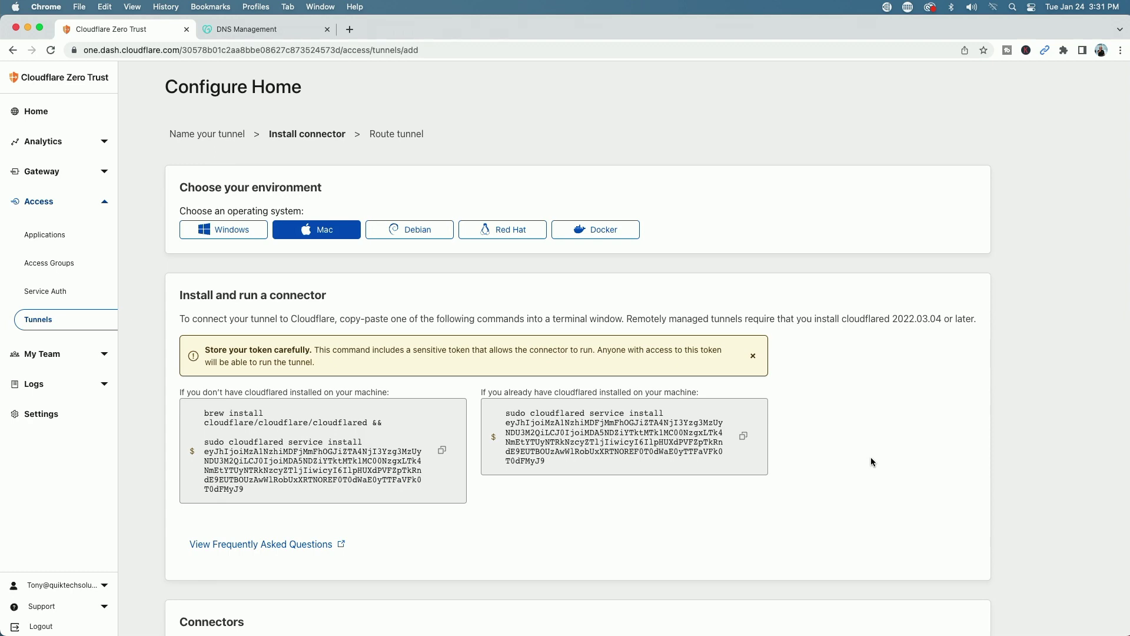
Step: Copy the Debian 64-bit cloudflared install command and bring the root Terminal over the page
left_click(422, 231)
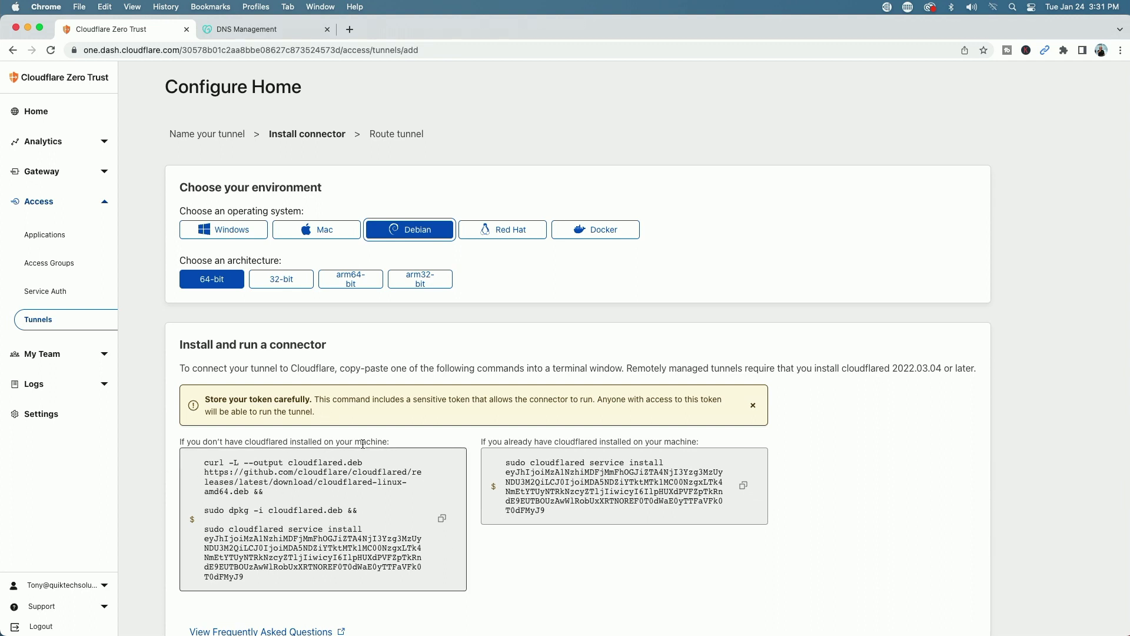
left_click(442, 521)
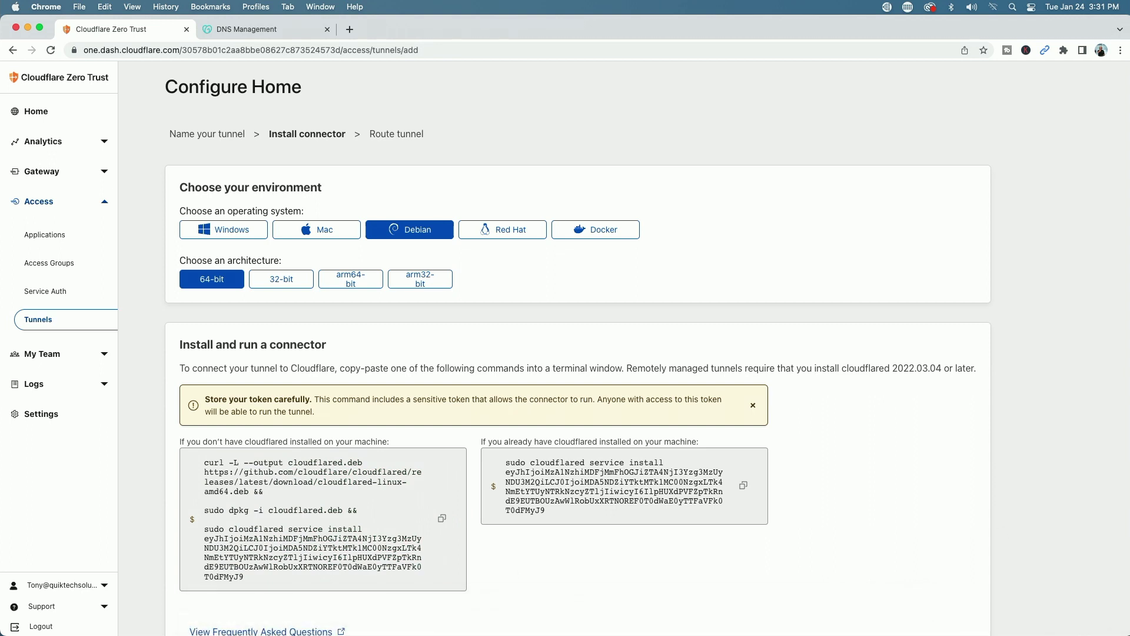
key("super+Tab")
left_click_drag(310, 143, 504, 252)
left_click(523, 268)
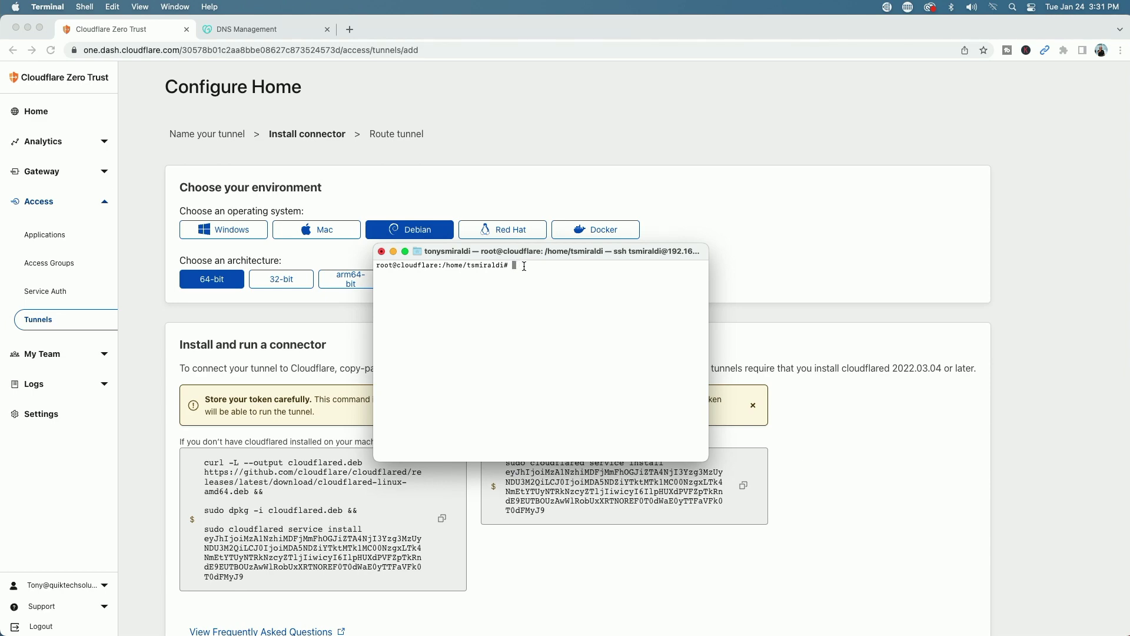
Step: Paste and run the cloudflared install commands in the terminal, following the output
right_click(525, 266)
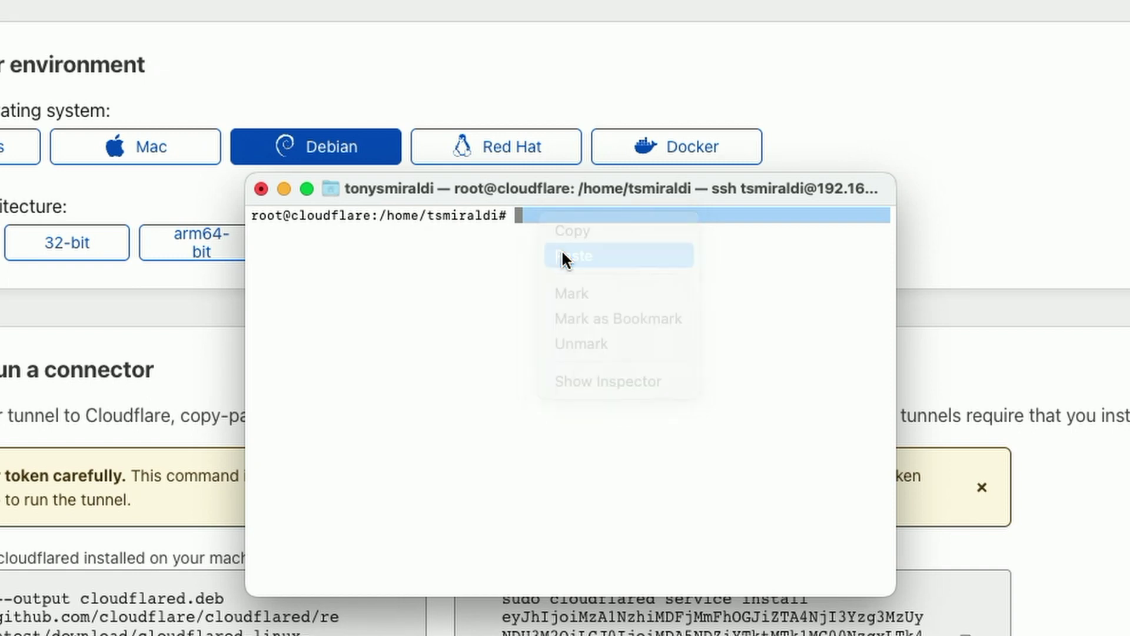
left_click(563, 257)
key("Return")
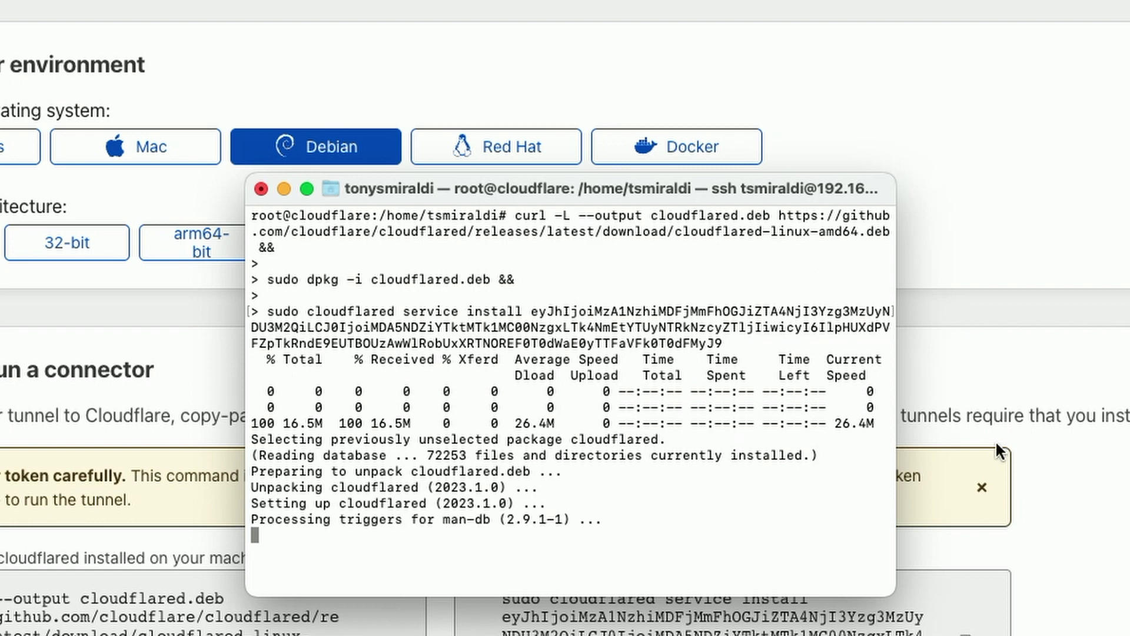
scroll(1088, 467, "down", 5)
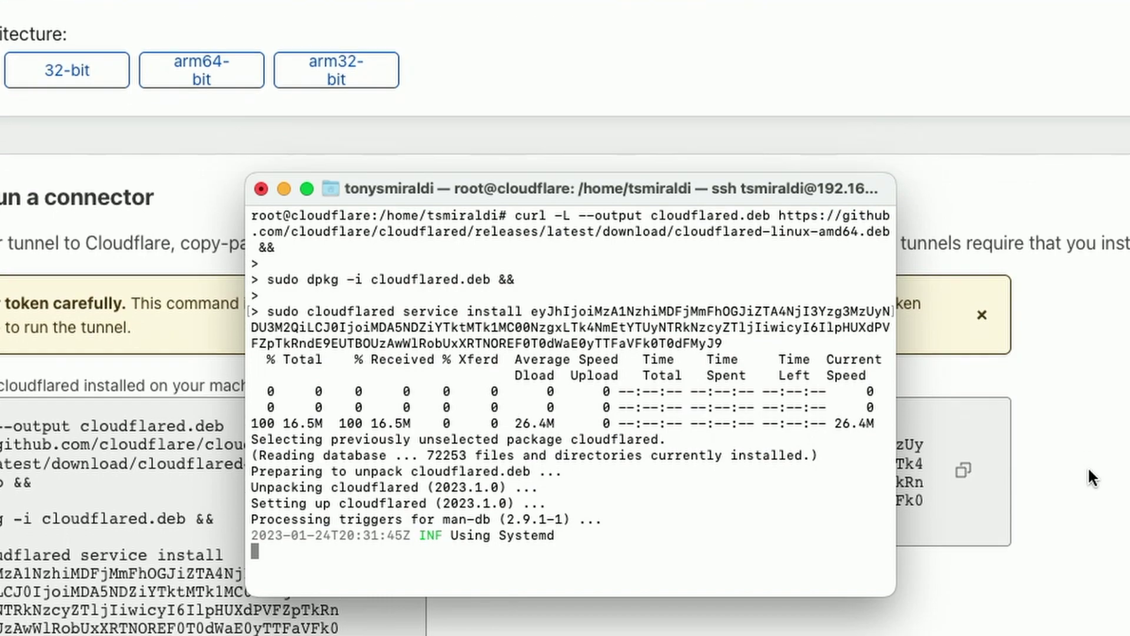
scroll(1089, 468, "down", 1)
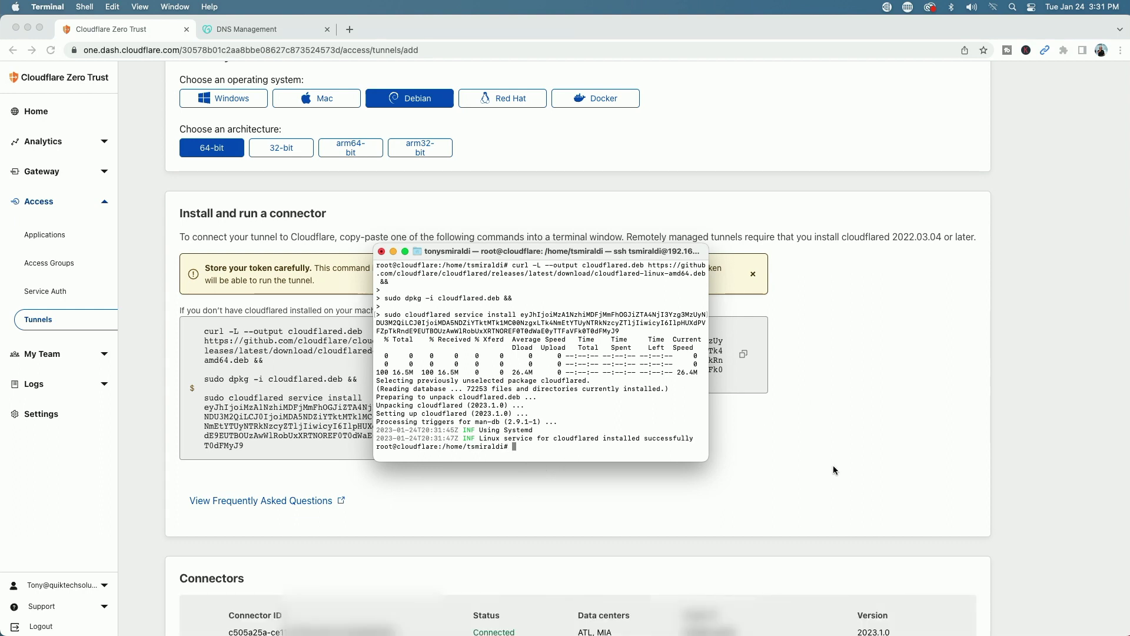
scroll(875, 451, "down", 2)
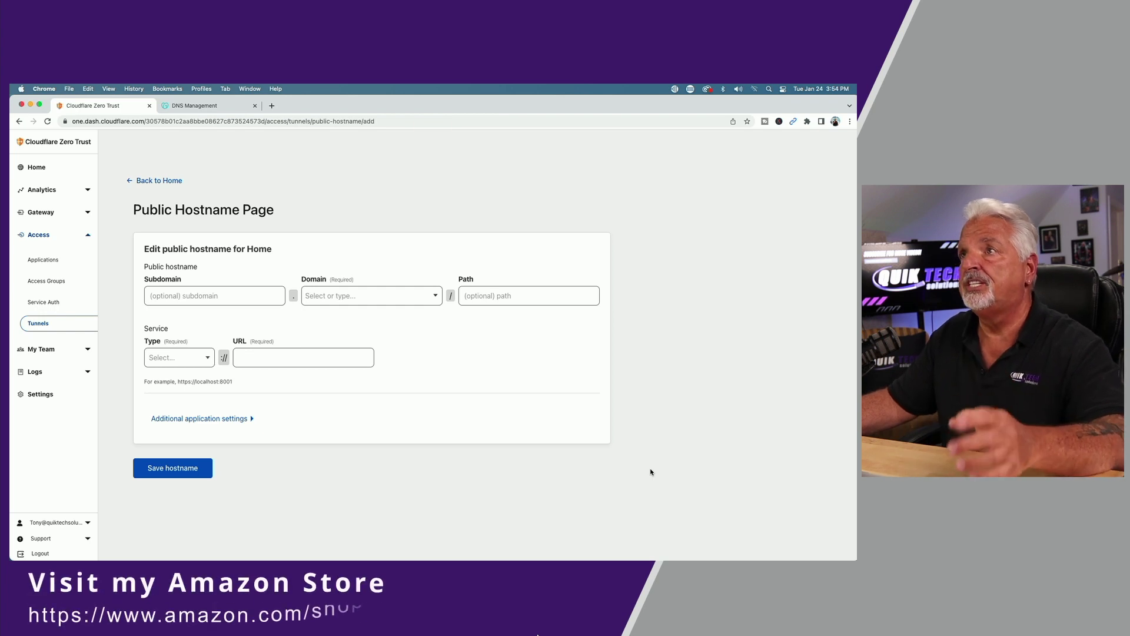
Step: Set the public hostname to subdomain nas on domain qthomelab.com
left_click(166, 296)
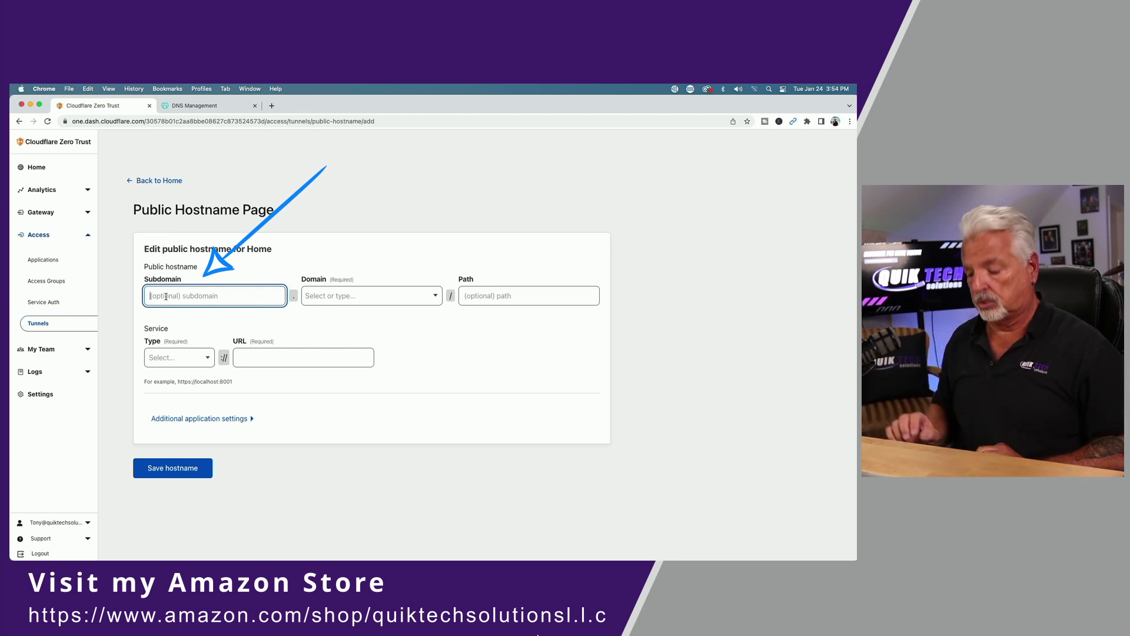
type("nas")
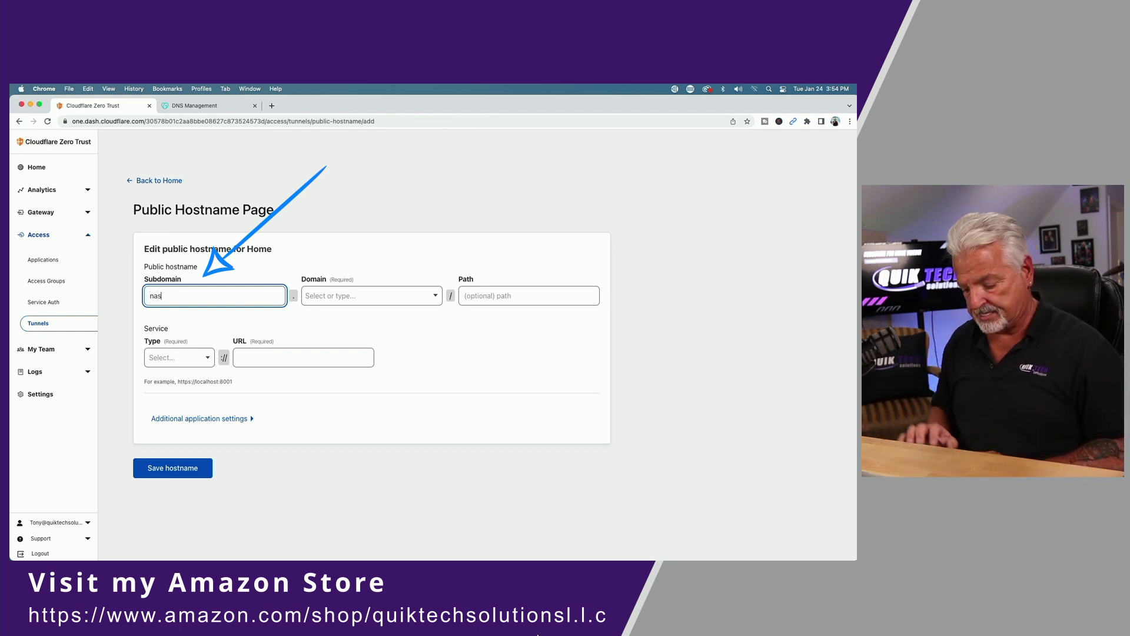
left_click(435, 297)
left_click(345, 319)
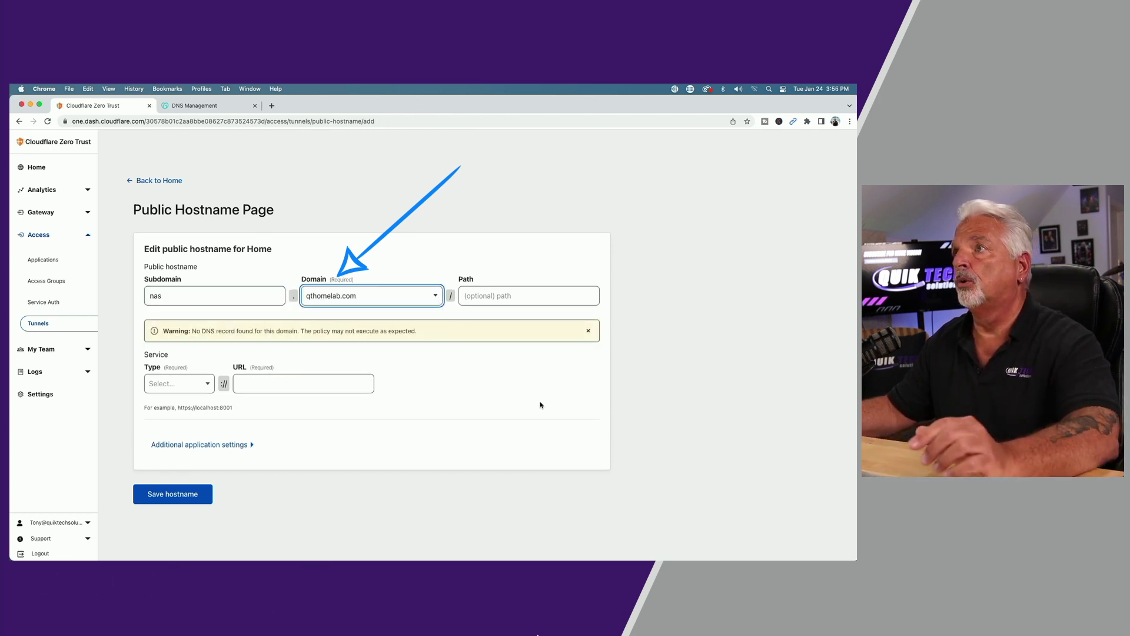
Step: Set the service type to HTTPS and begin the URL with 192.168.25.60
left_click(208, 384)
left_click(161, 423)
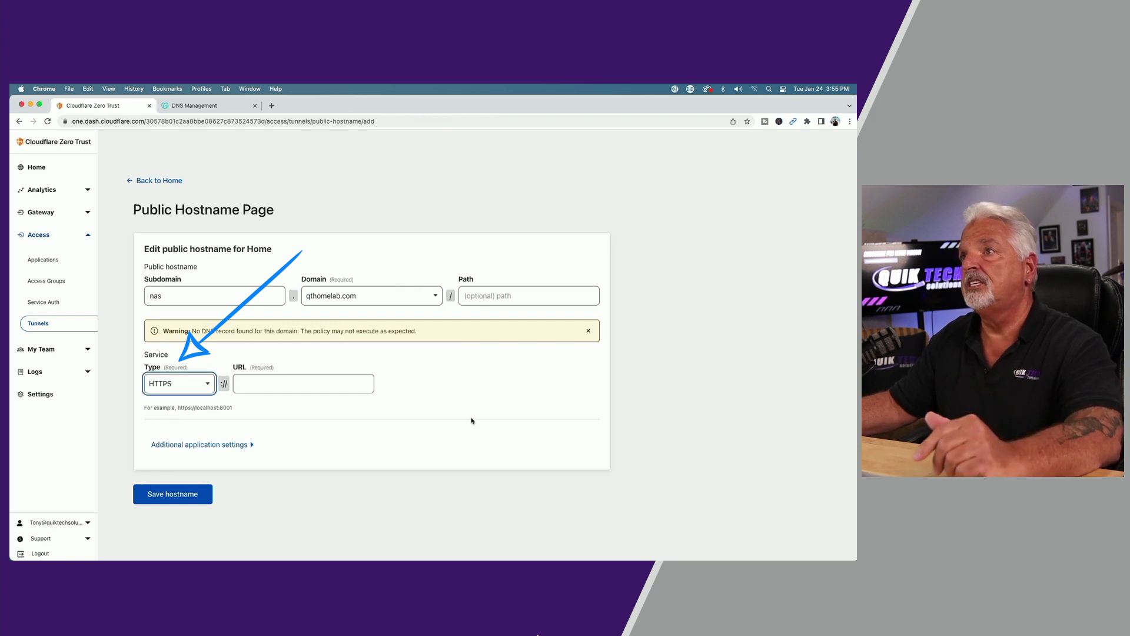
left_click(280, 382)
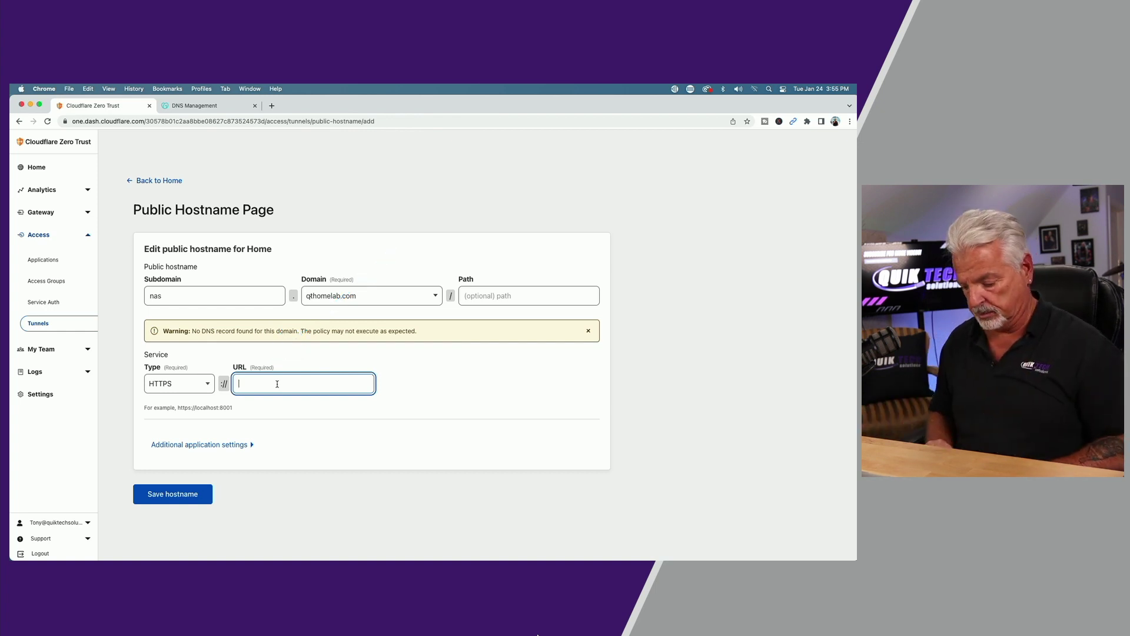
type("192.168")
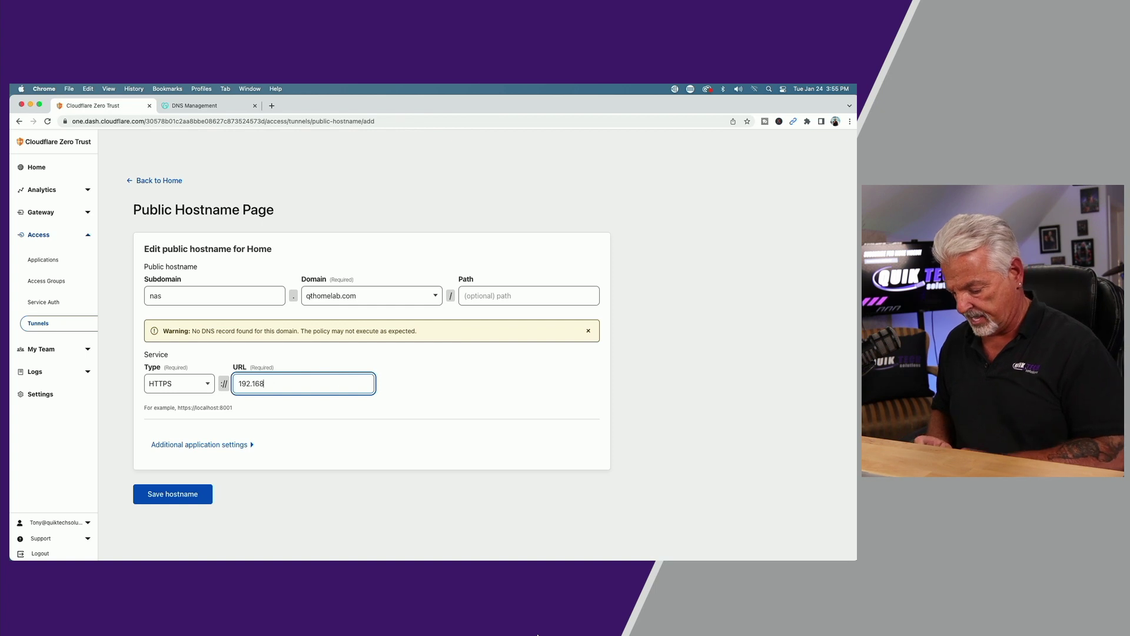
type(".25.60:5001")
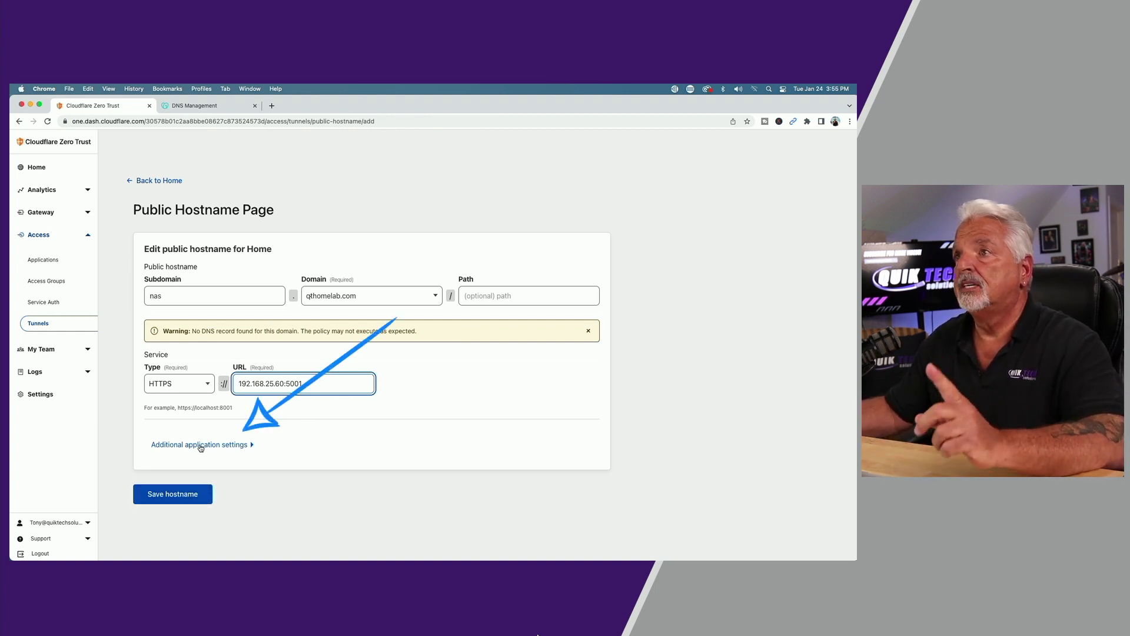
Step: Enable No TLS Verify under the TLS settings and save the nas.qthomelab.com public hostname
left_click(246, 446)
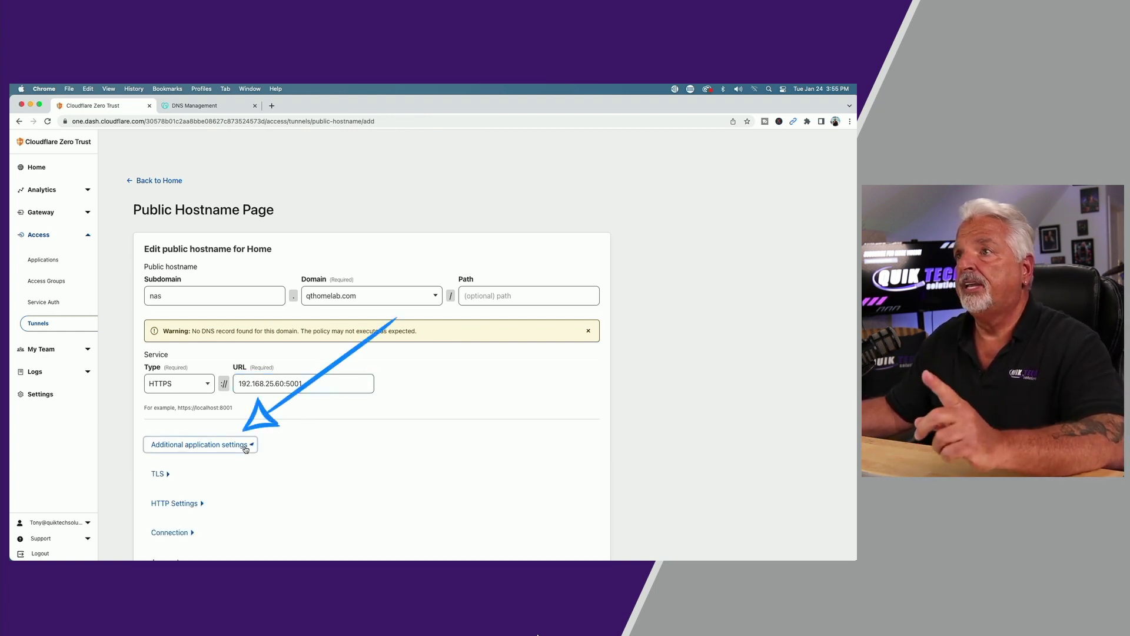
left_click(158, 475)
scroll(183, 335, "down", 5)
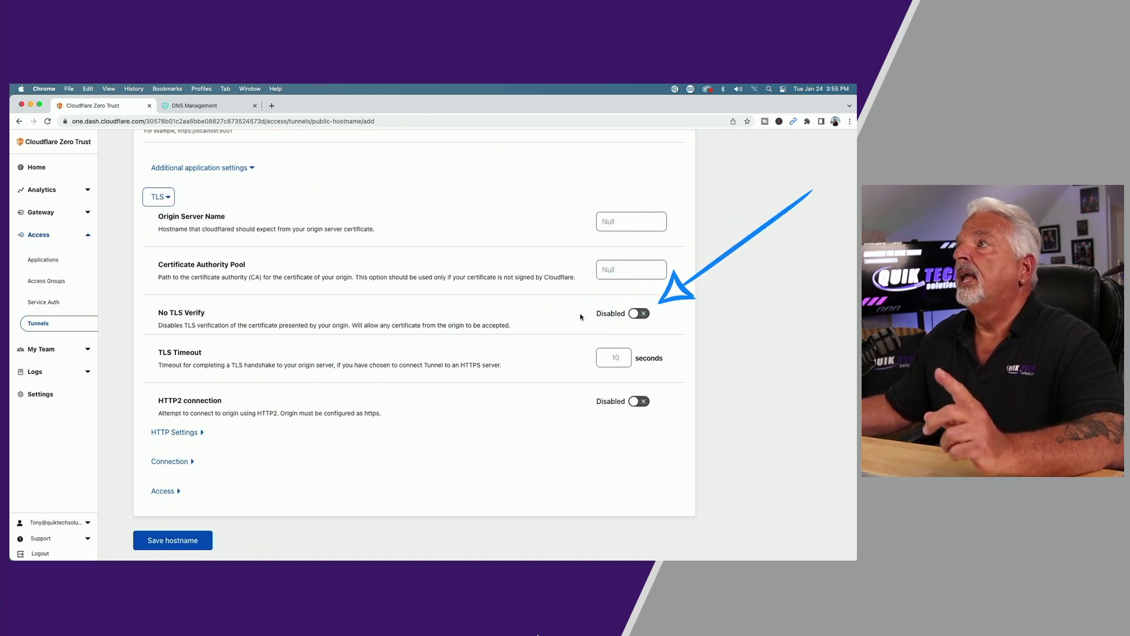
left_click(641, 314)
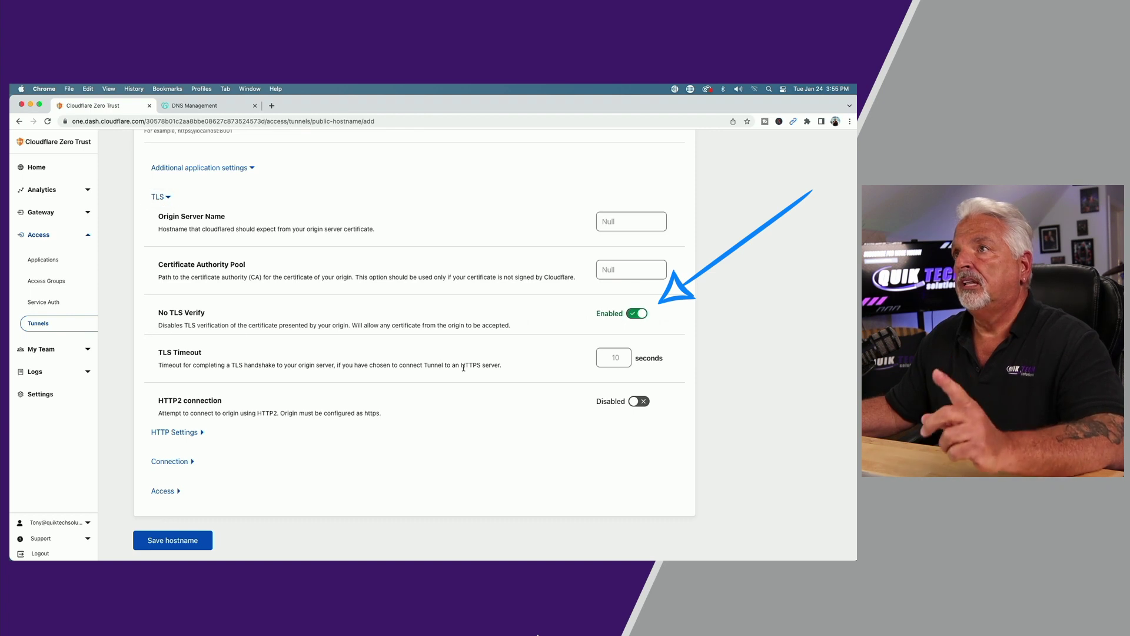
left_click(191, 536)
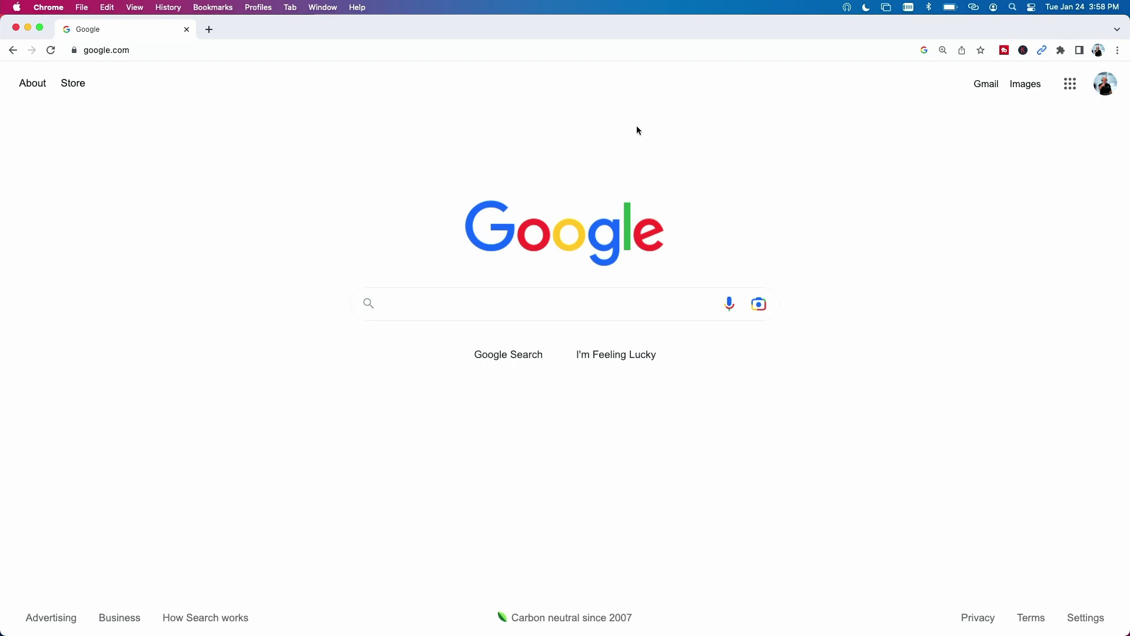
Step: Check the Mac's Wi-Fi network, then browse to nas.qthomelab.com in Chrome
left_click(974, 8)
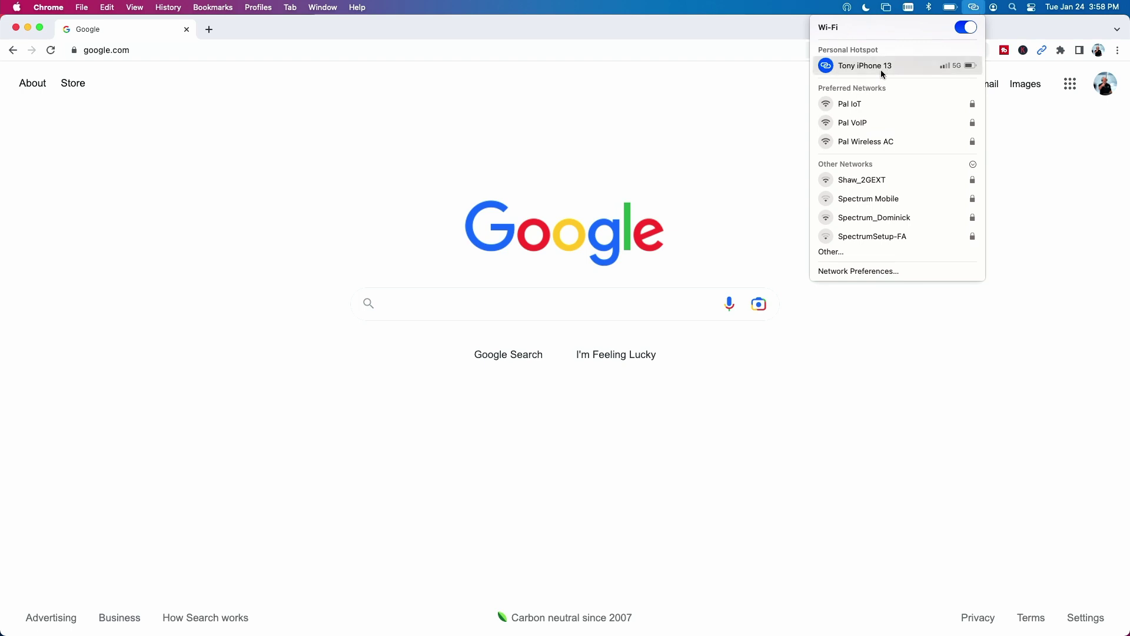
left_click(350, 99)
left_click(179, 51)
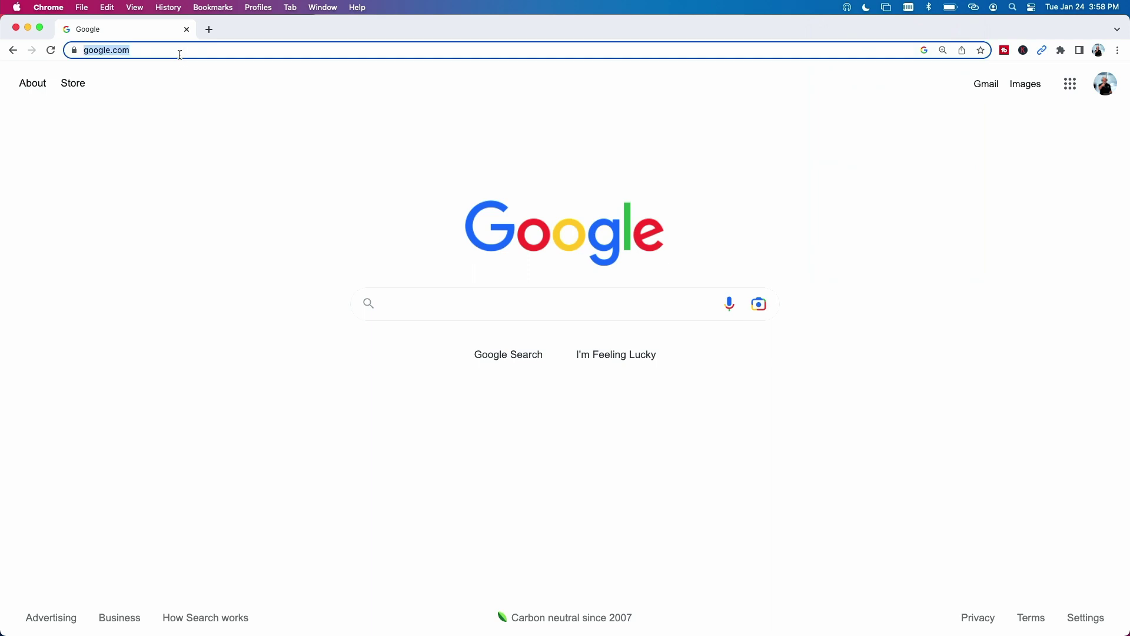
type("nas.")
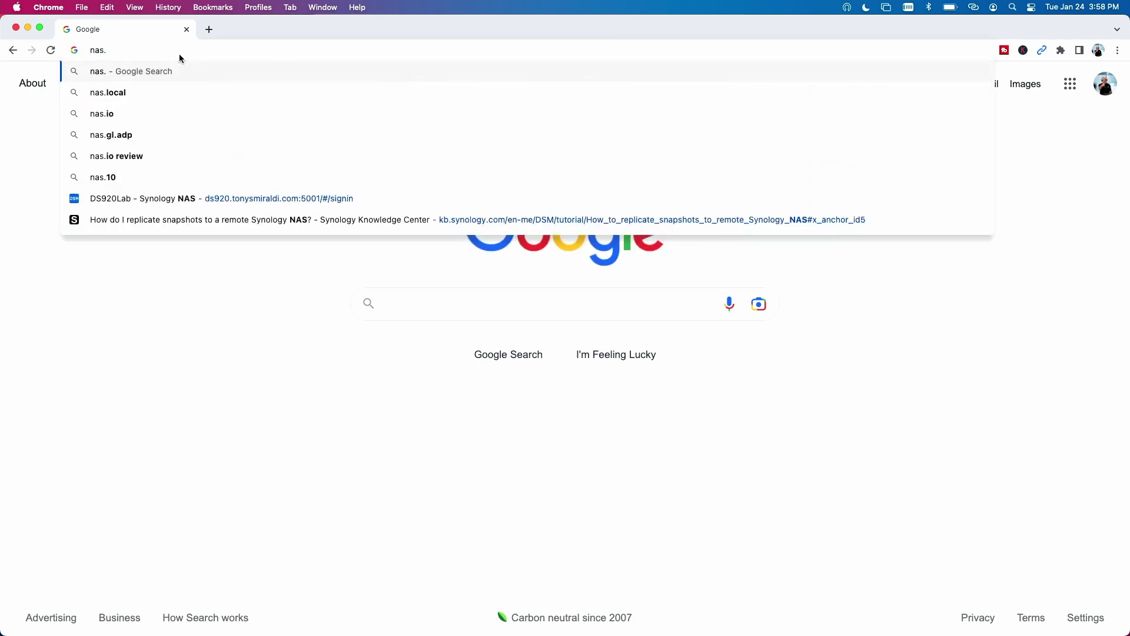
type("qthome")
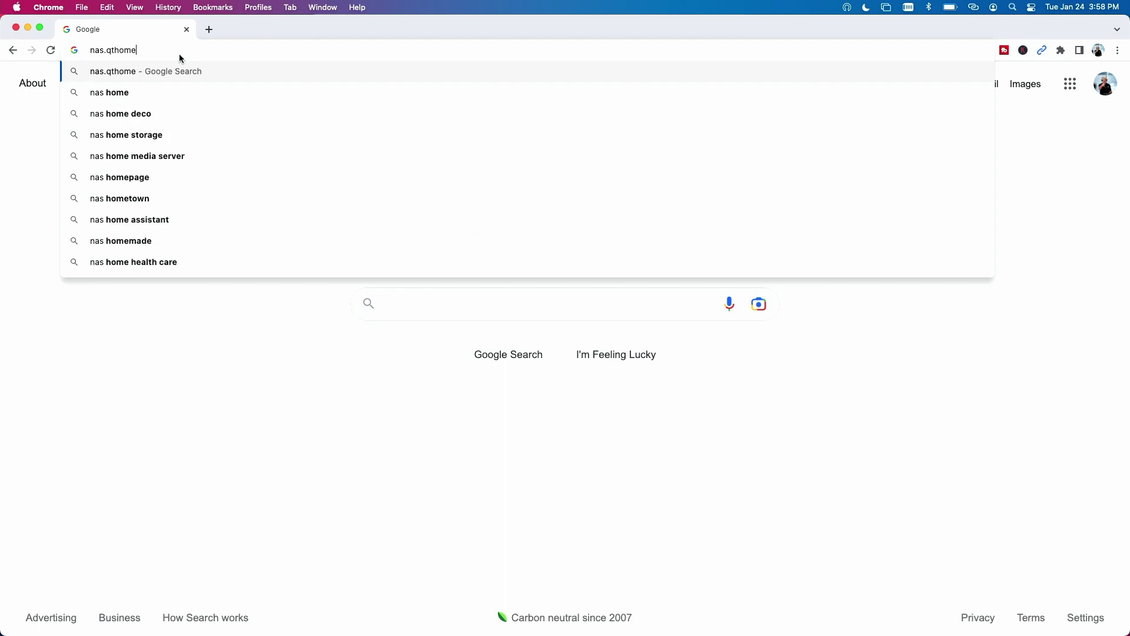
type("lab.com")
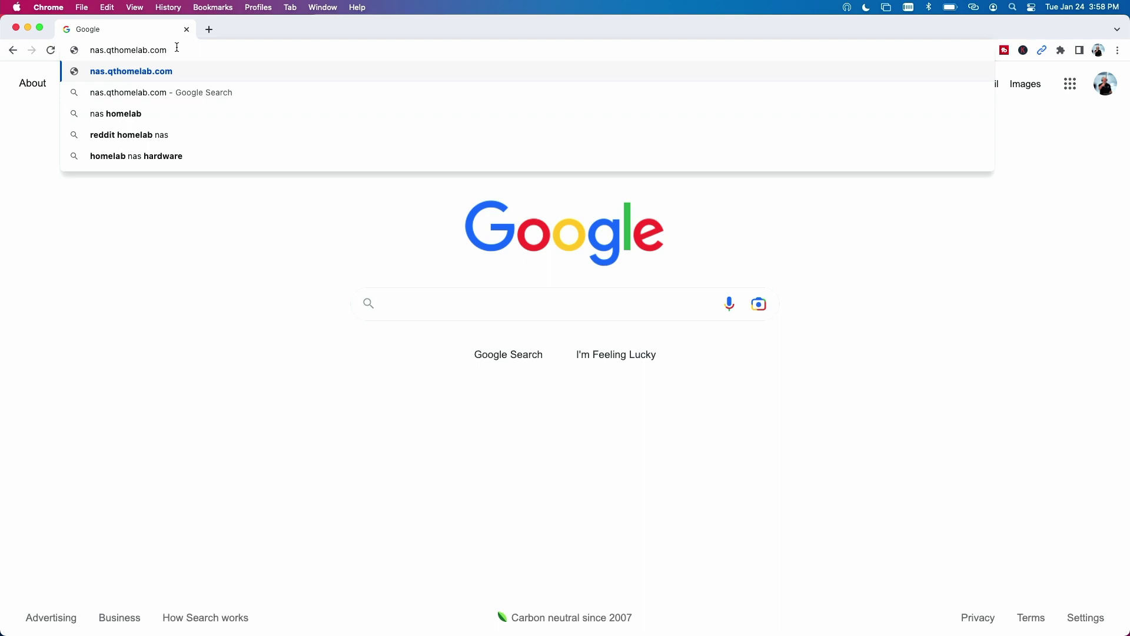
key("Return")
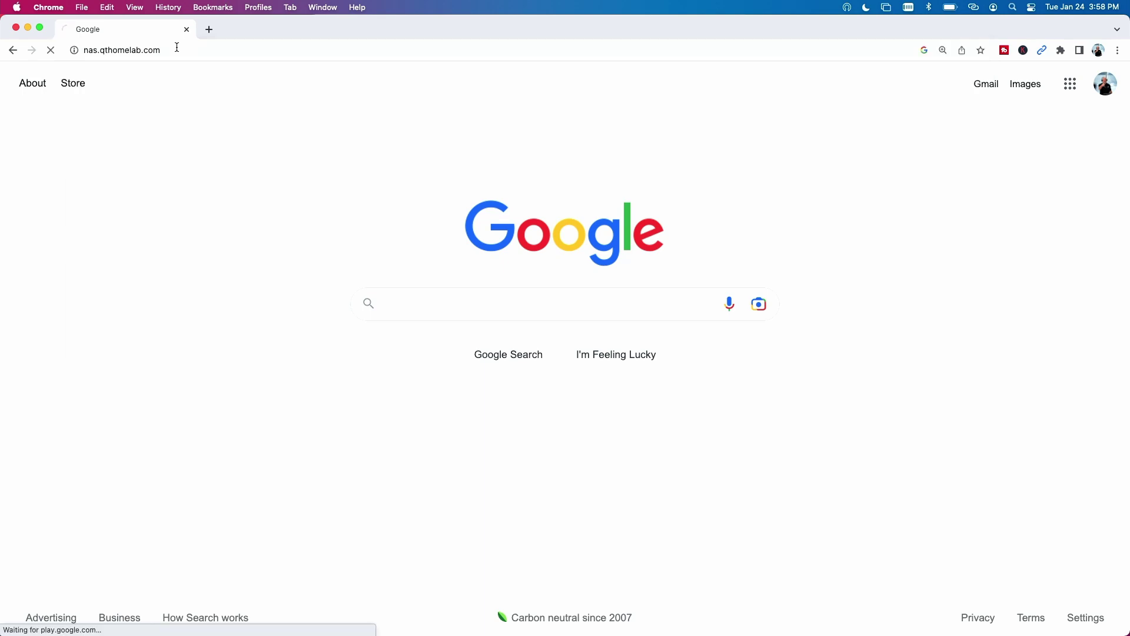